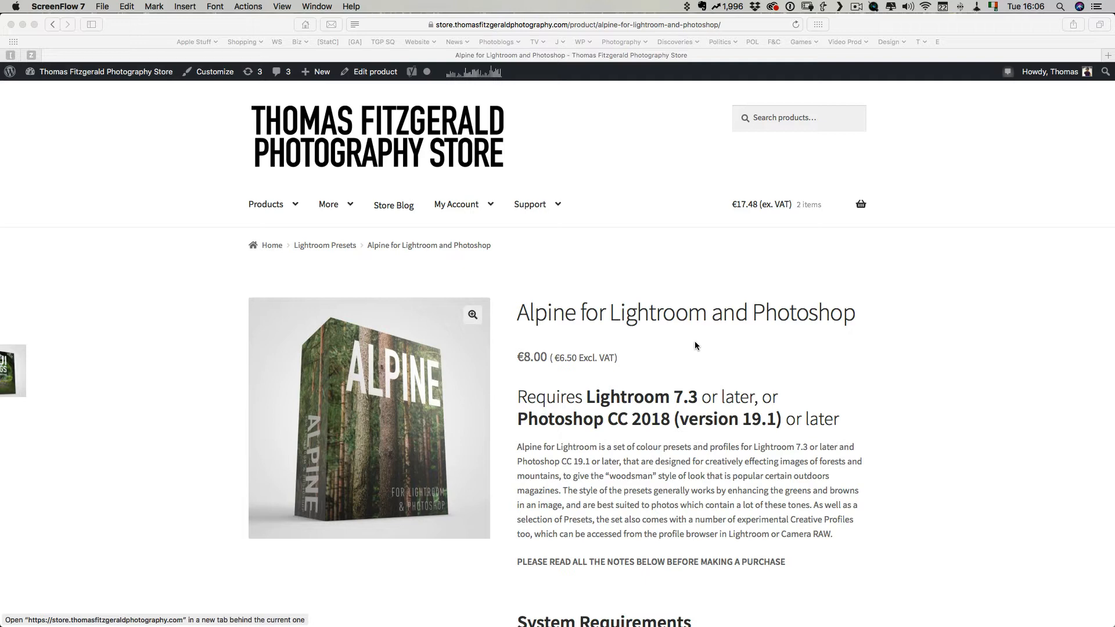
- Look through the Alpine for Lightroom and Photoshop product page, from the description to the example photos
scroll(694, 341, "down", 5)
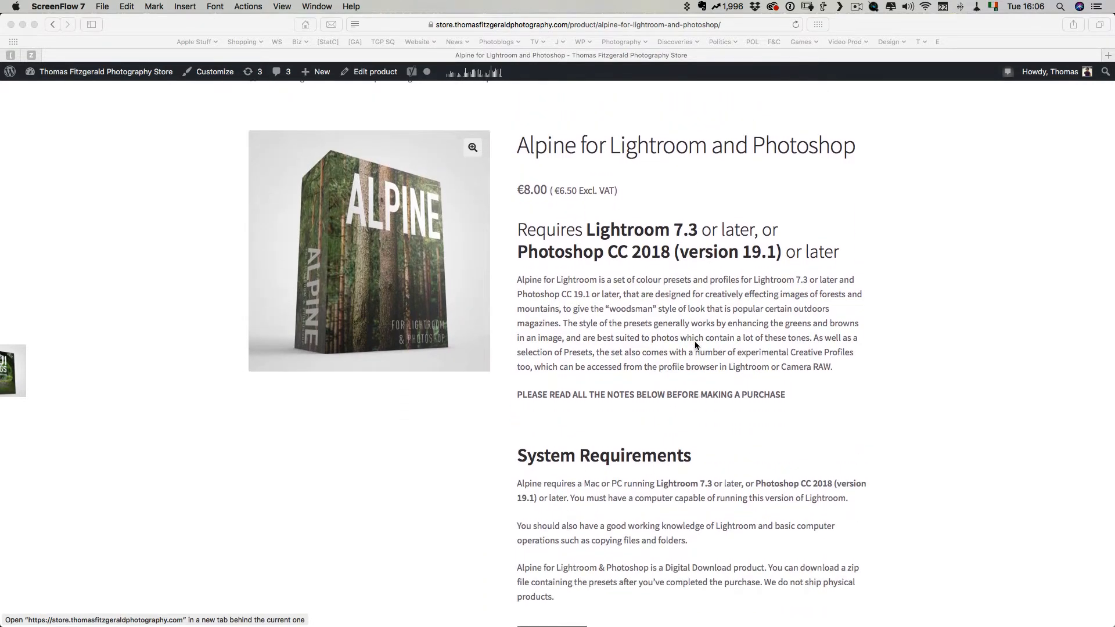
scroll(695, 345, "down", 20)
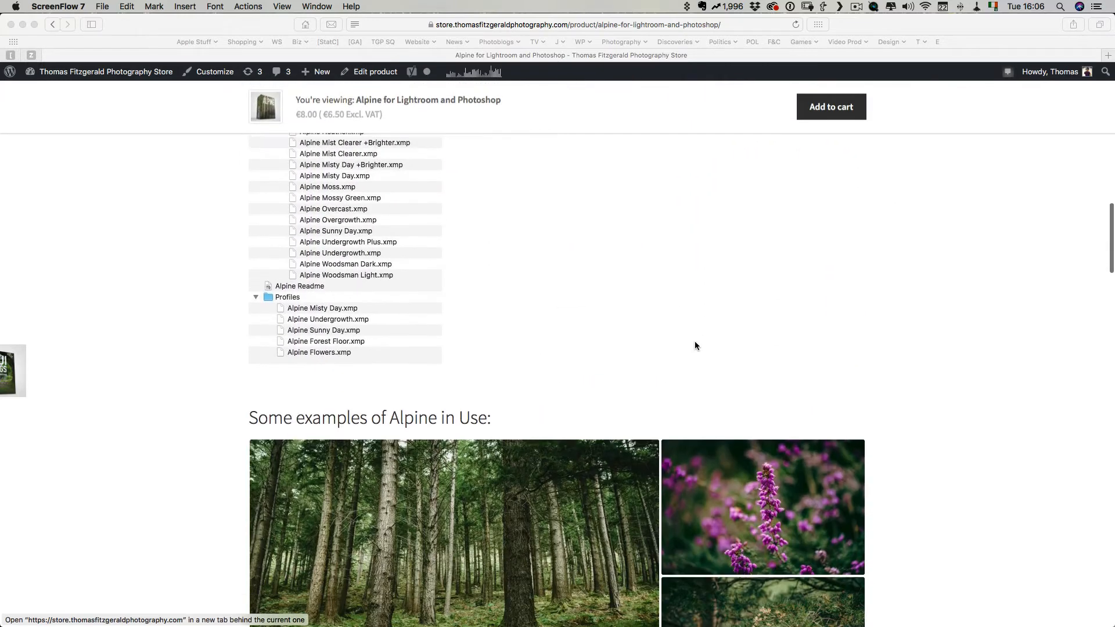
scroll(696, 345, "down", 3)
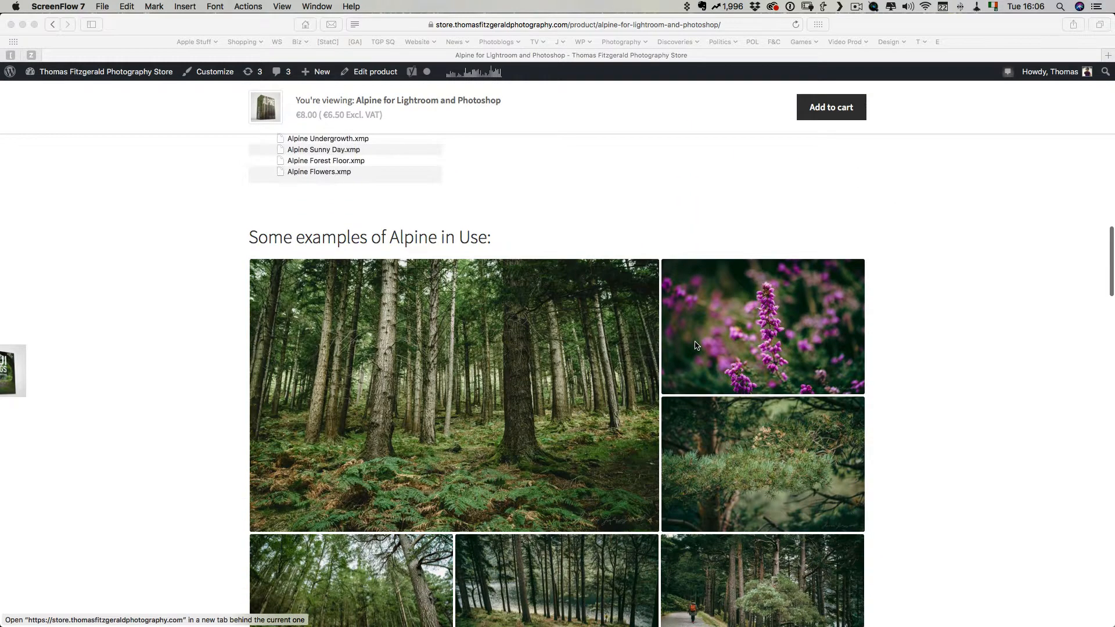
scroll(696, 346, "down", 10)
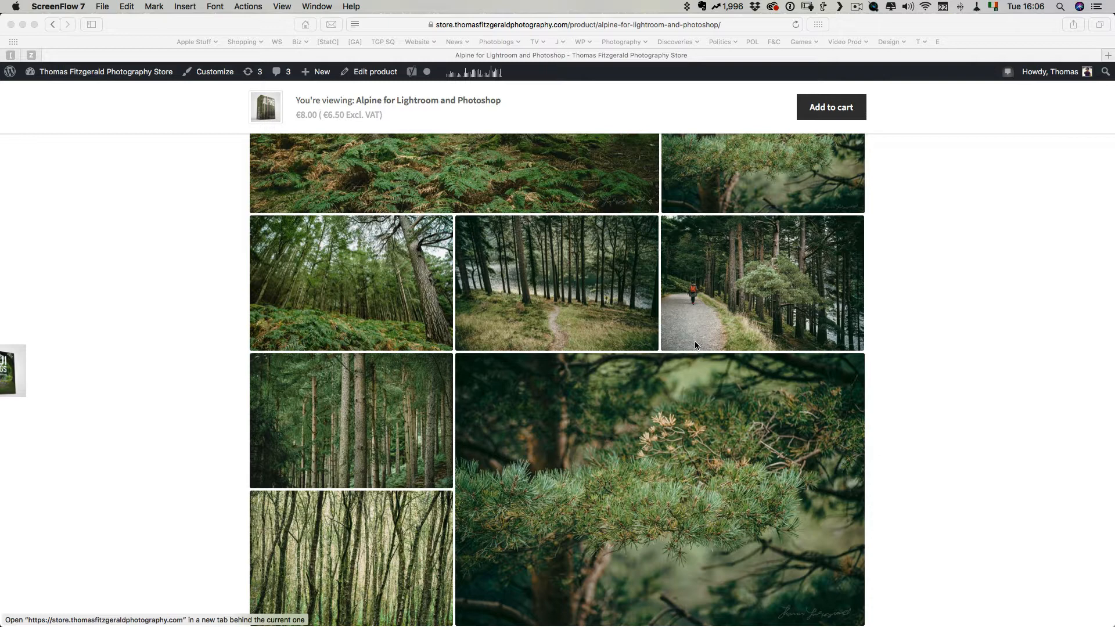
scroll(696, 346, "down", 10)
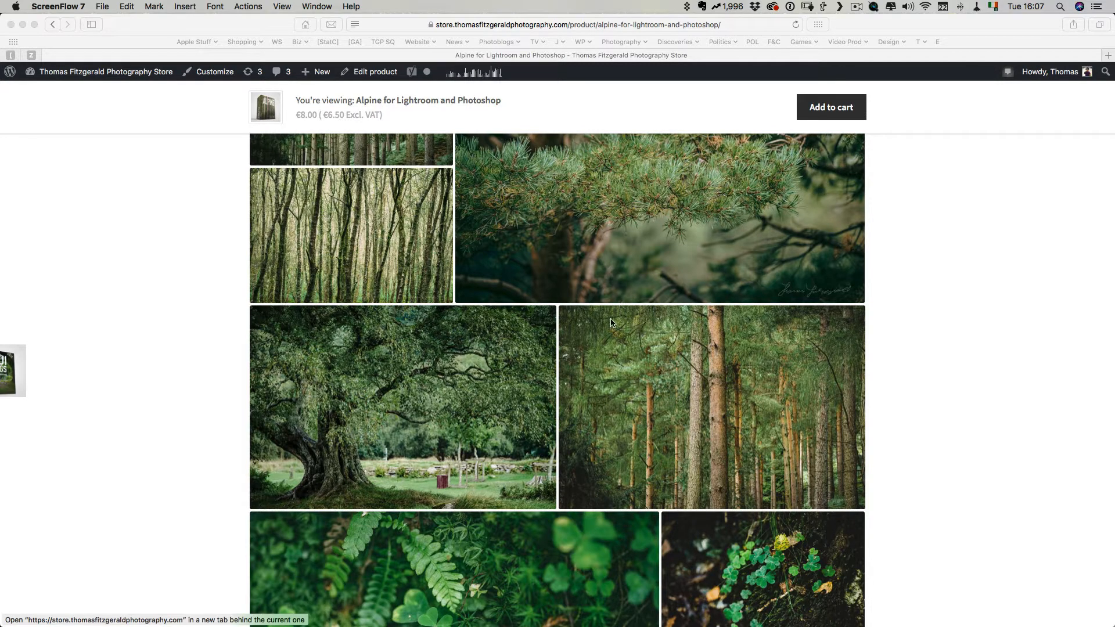
left_click(364, 246)
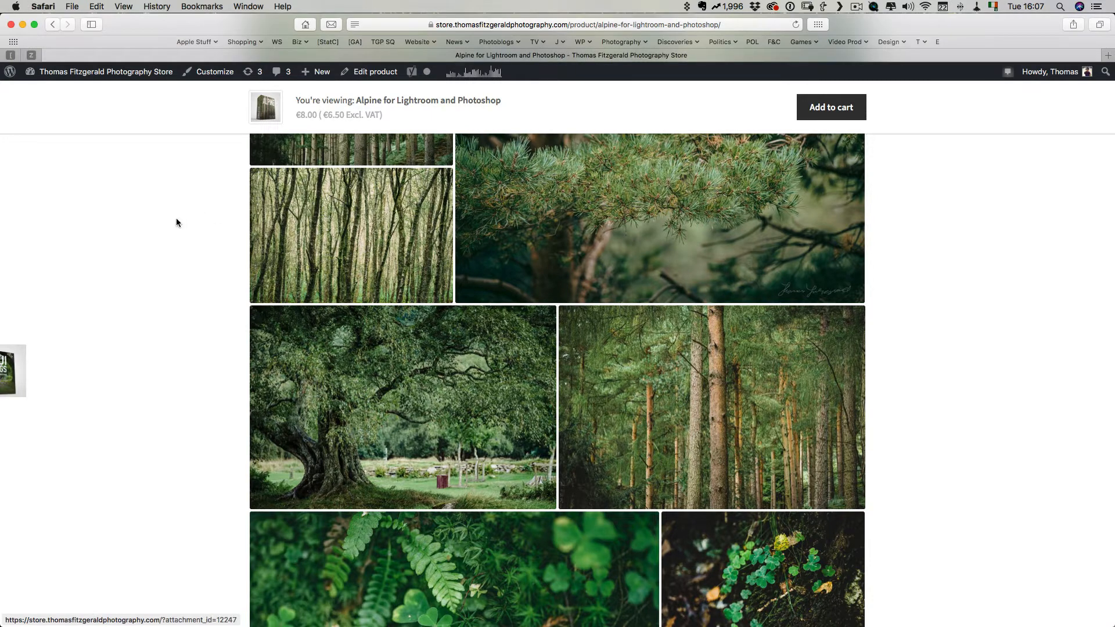
- Hide the browser, open the desktop's Alpine for Lightroom and Photoshop folder in Finder, and collapse its Profiles folder
key("super+h")
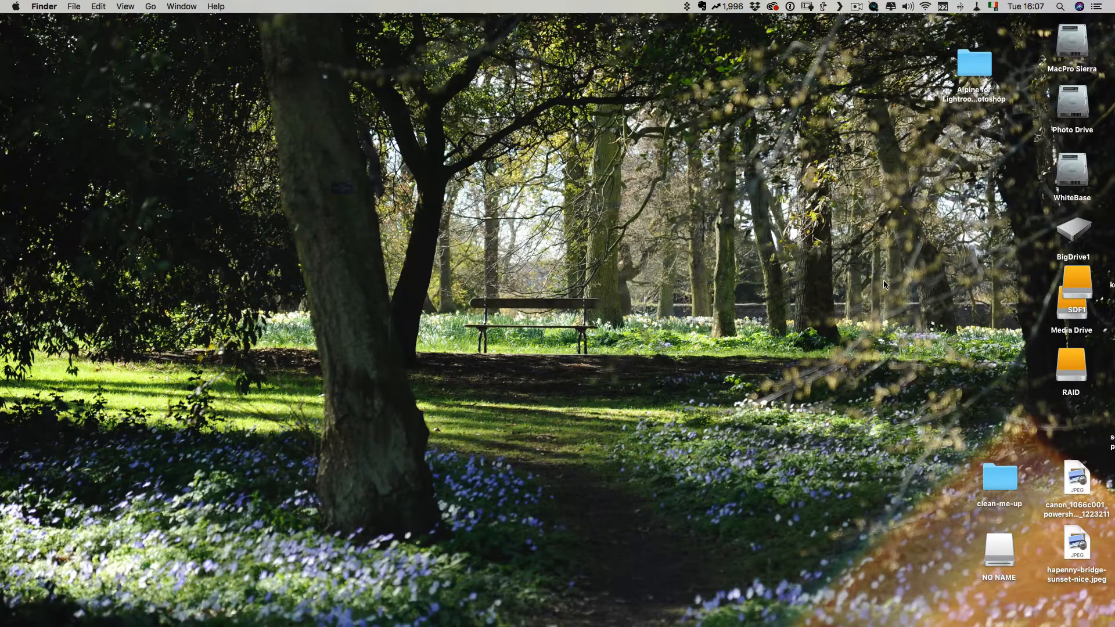
left_click(969, 59)
double_click(969, 59)
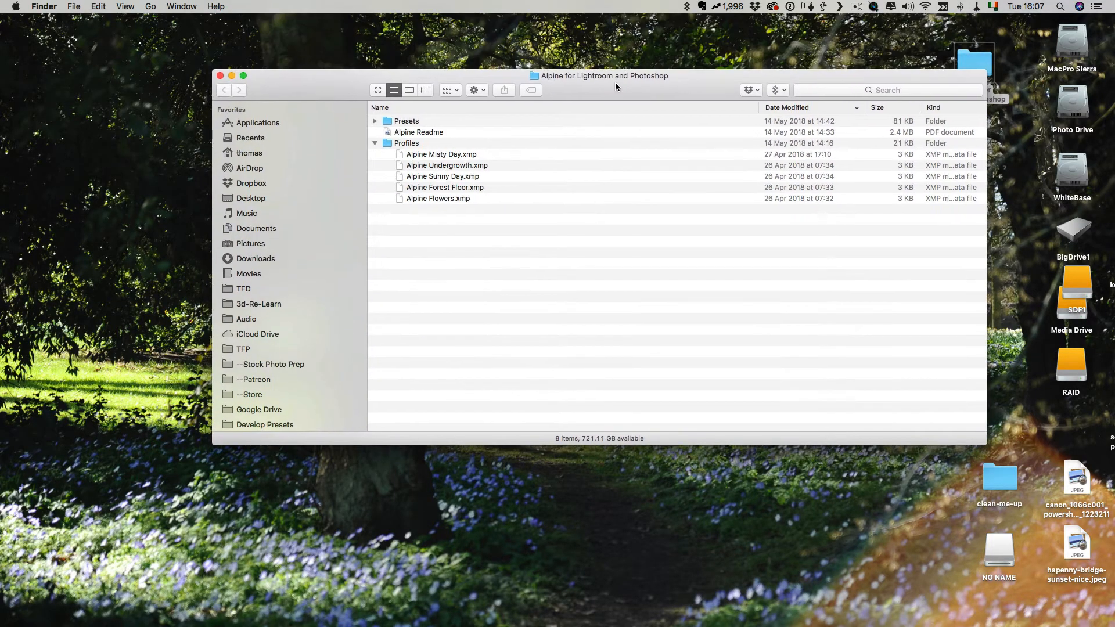
left_click(375, 143)
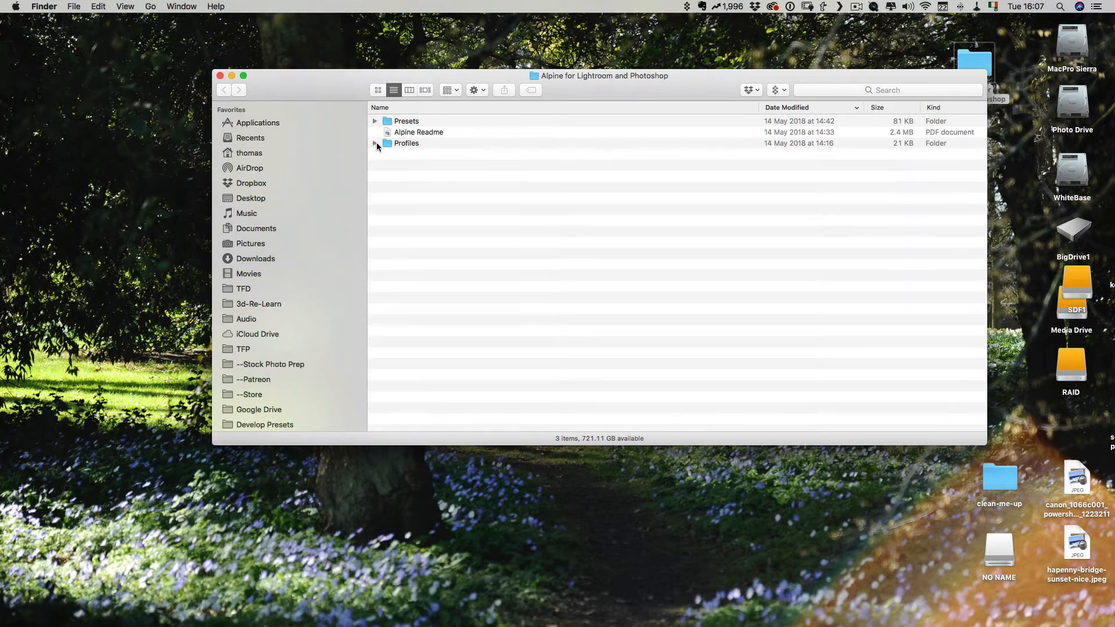
- Open the Alpine Readme PDF, copy the Mac settings path from its installation instructions, and close the document
left_click(428, 136)
double_click(427, 136)
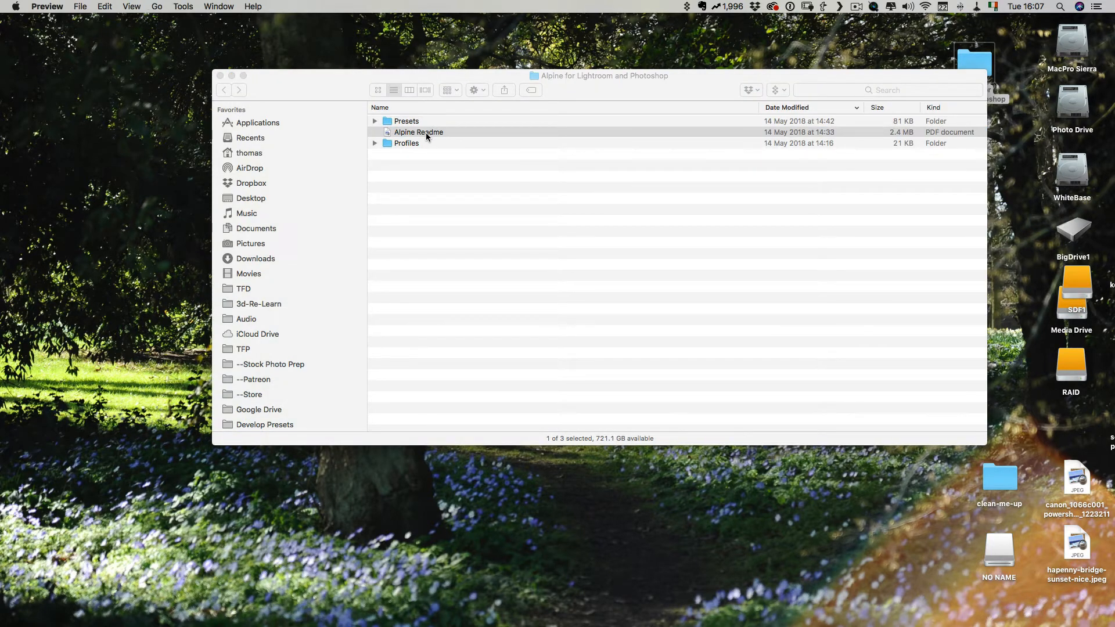
scroll(351, 237, "down", 10)
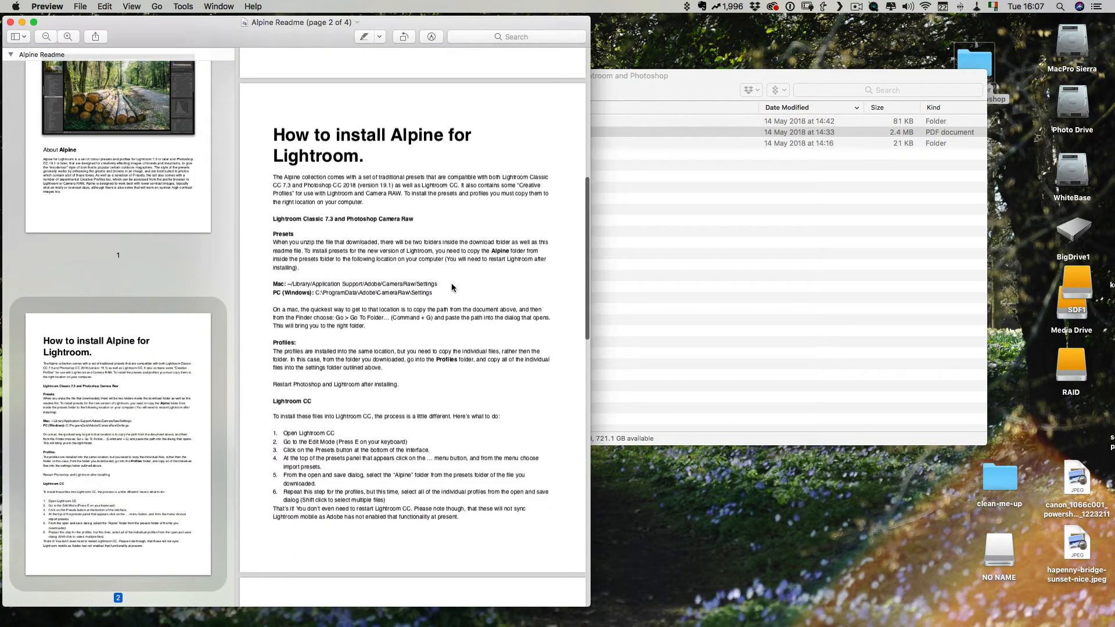
left_click_drag(438, 284, 290, 283)
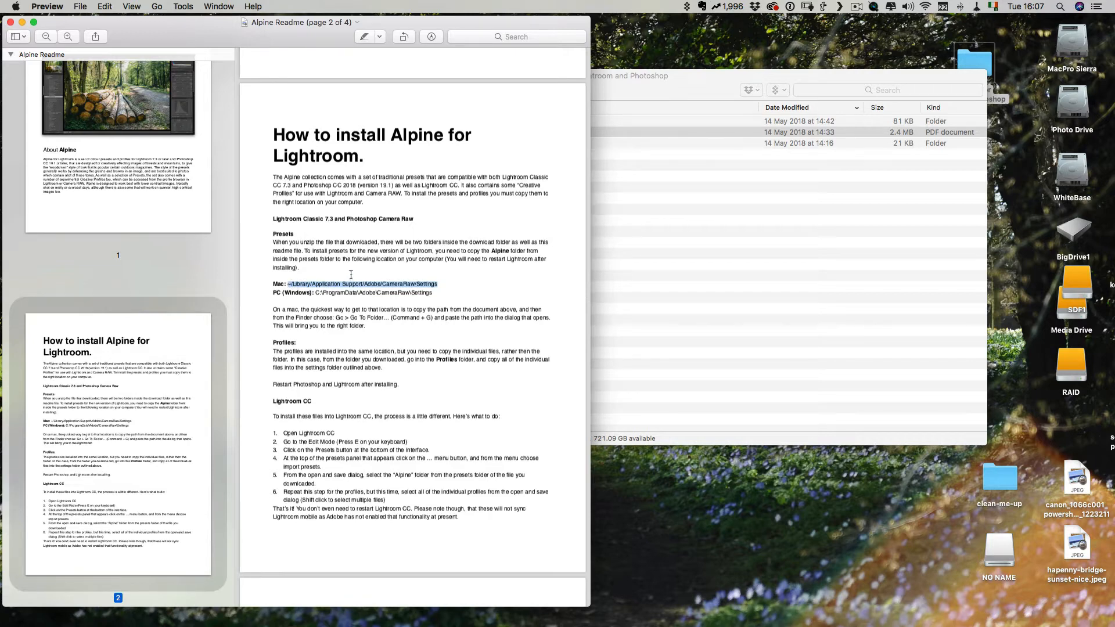
left_click(105, 7)
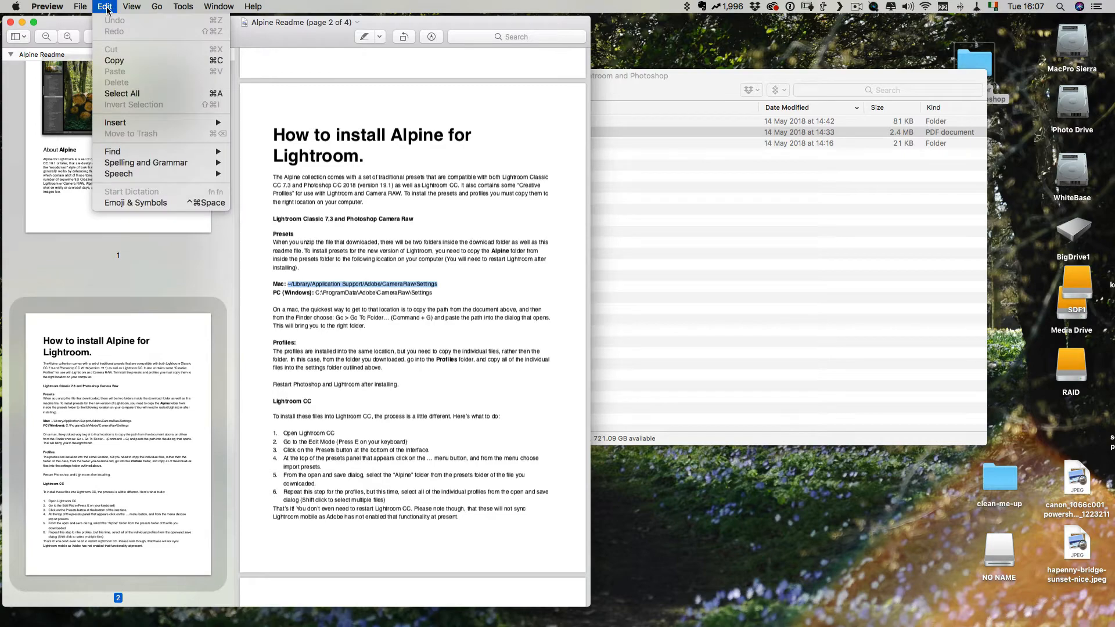
left_click(113, 60)
left_click(10, 22)
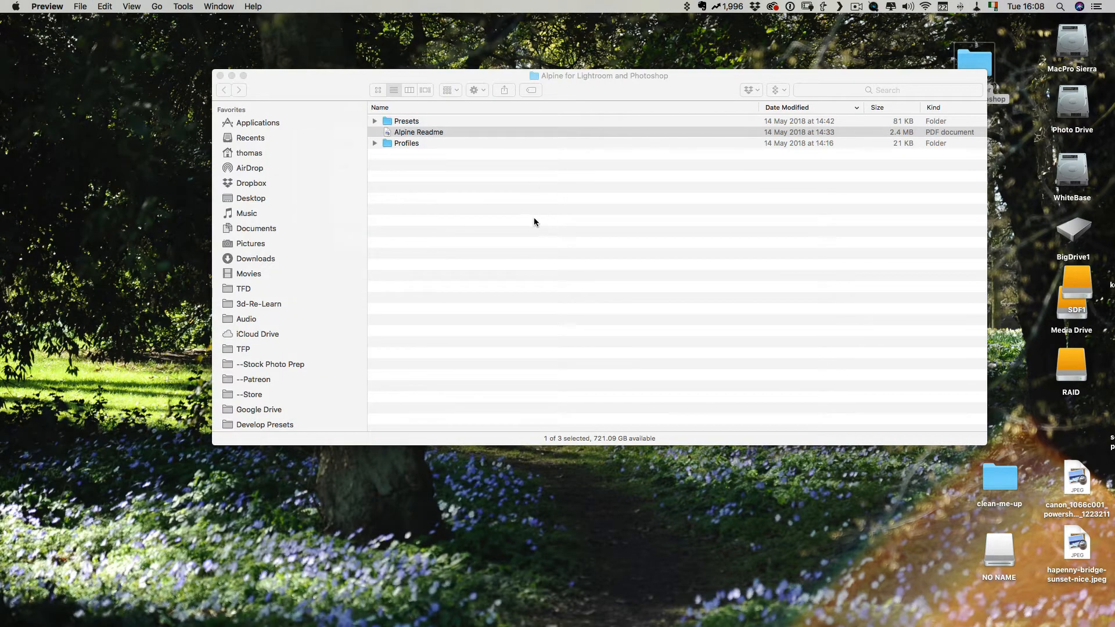
- Open a second Finder window and go to the copied folder path ~/Library/Application Support/Adobe/CameraRaw/Settings
left_click_drag(376, 75, 311, 262)
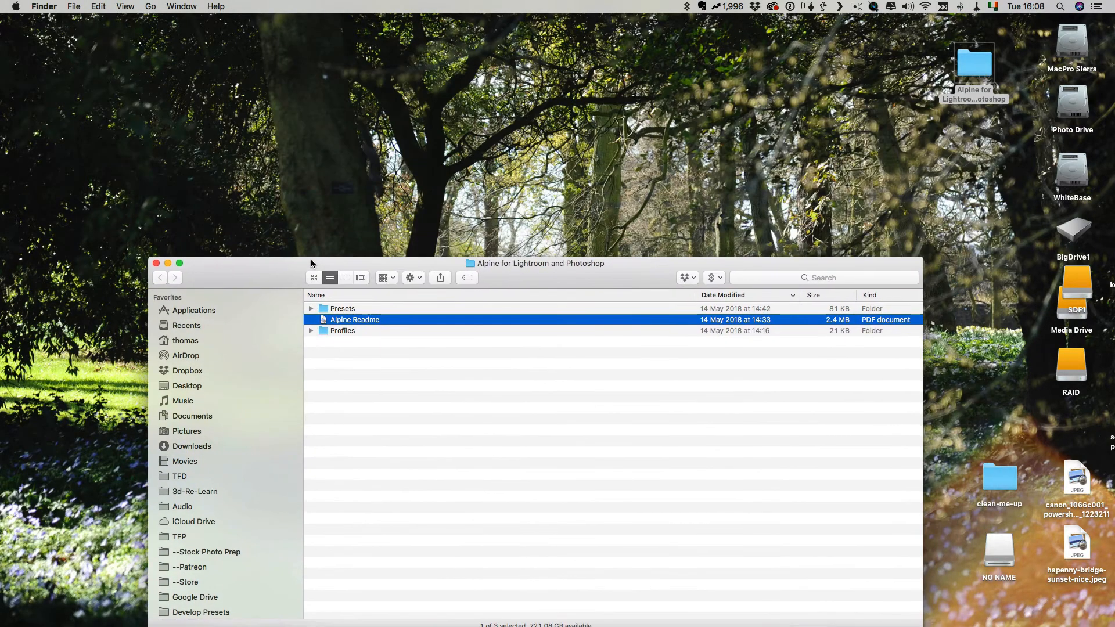
key("super+n")
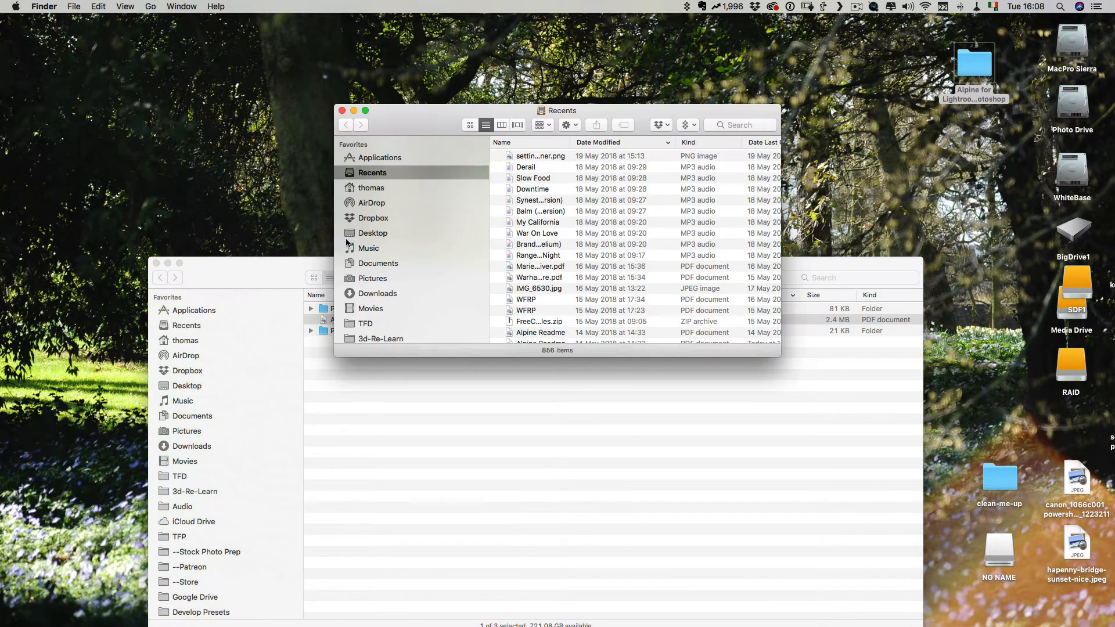
left_click_drag(447, 112, 334, 98)
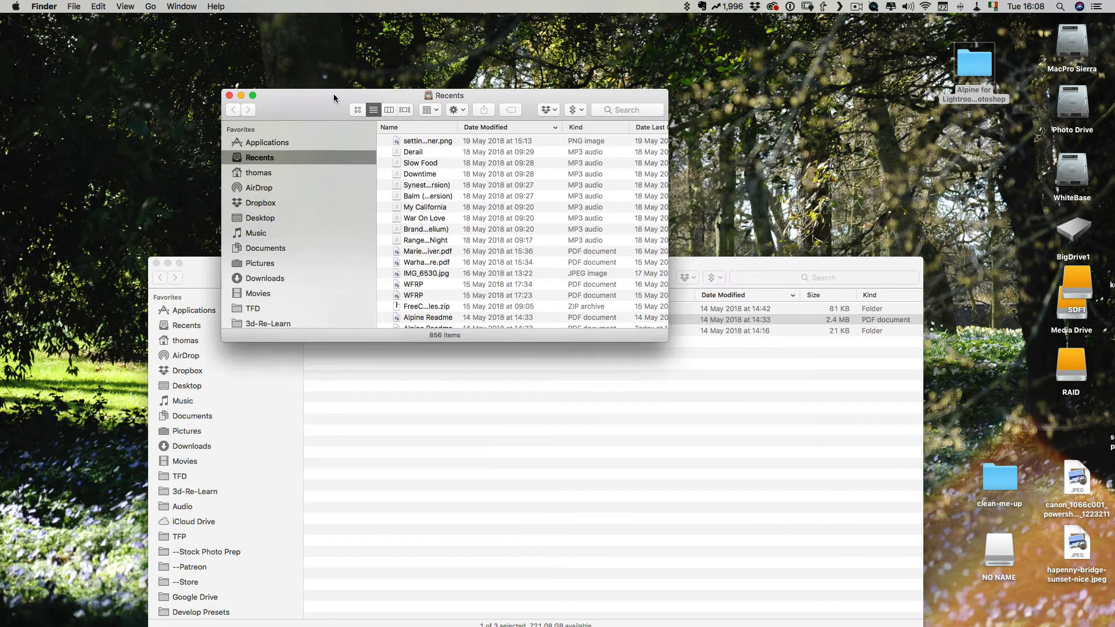
key("super+shift+g")
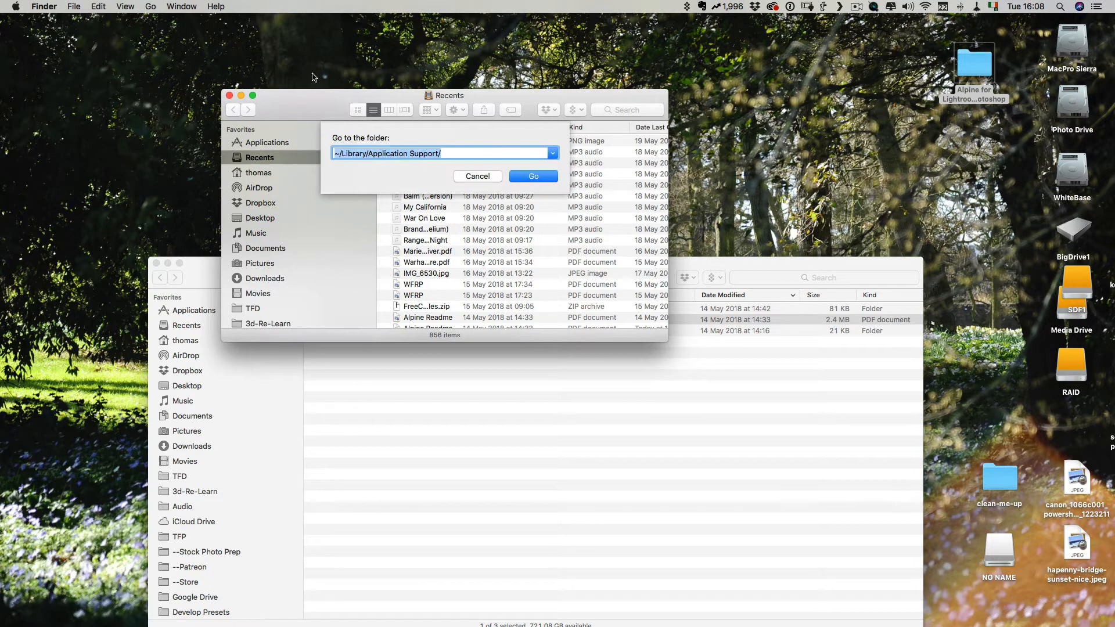
left_click(149, 5)
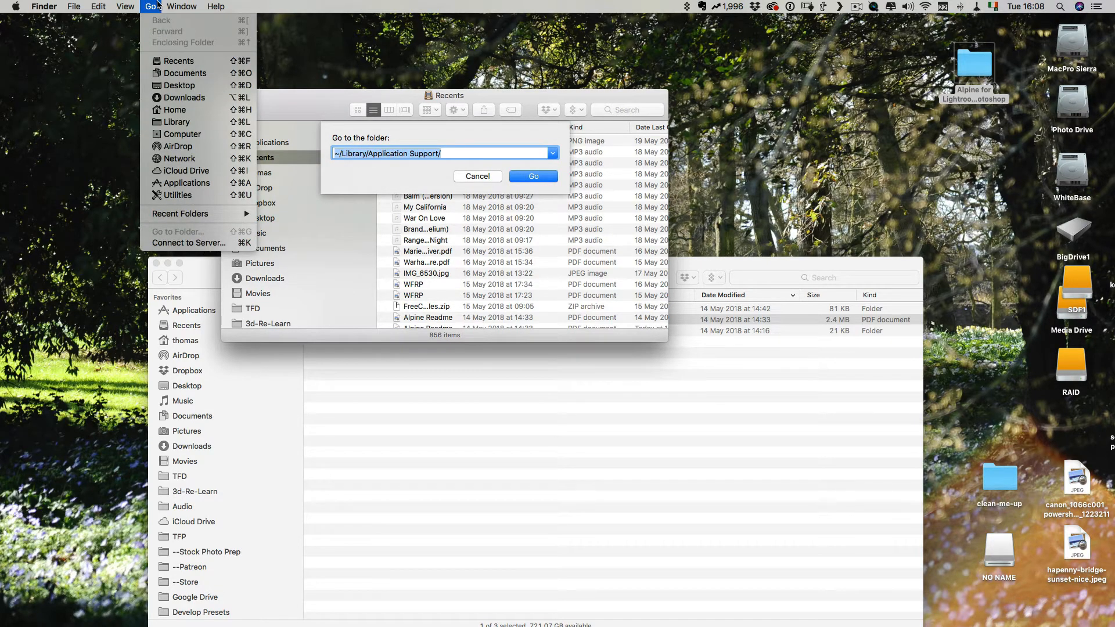
left_click(158, 6)
key("super+v")
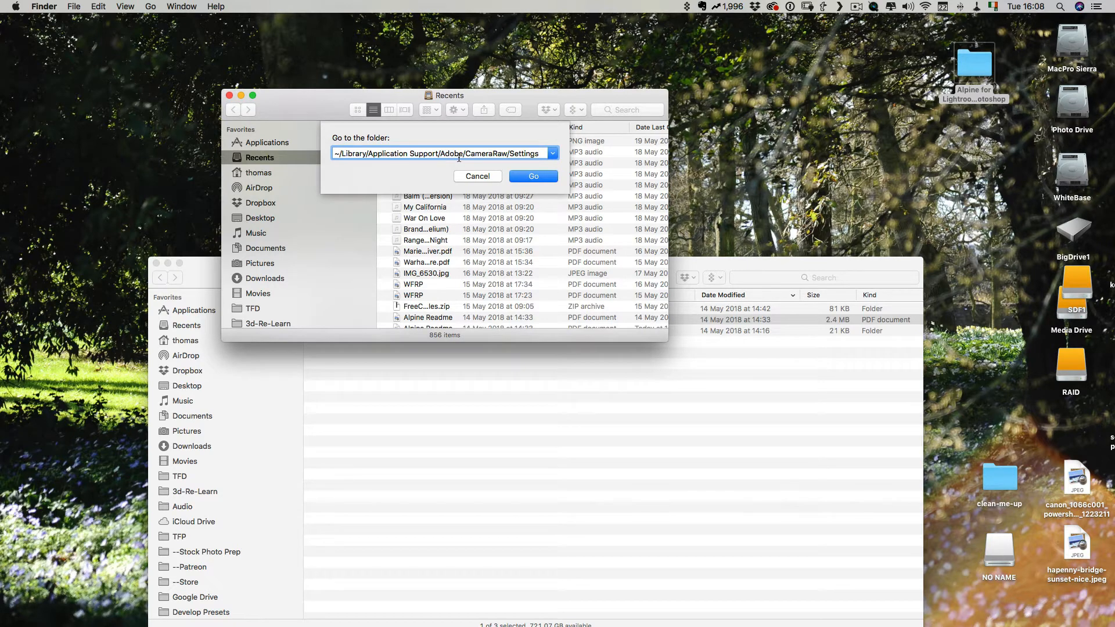
left_click(534, 176)
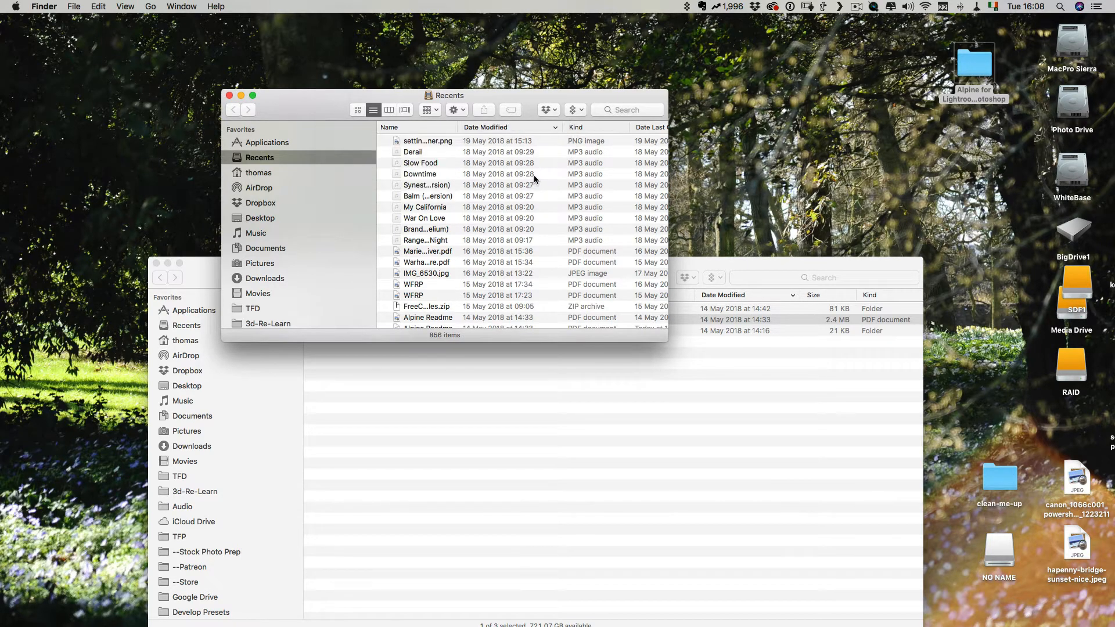
- Arrange the Settings and Alpine folder windows without overlap and enlarge the Settings window to a matching width
left_click_drag(350, 92, 274, 17)
left_click_drag(592, 266, 842, 253)
left_click_drag(660, 268, 665, 290)
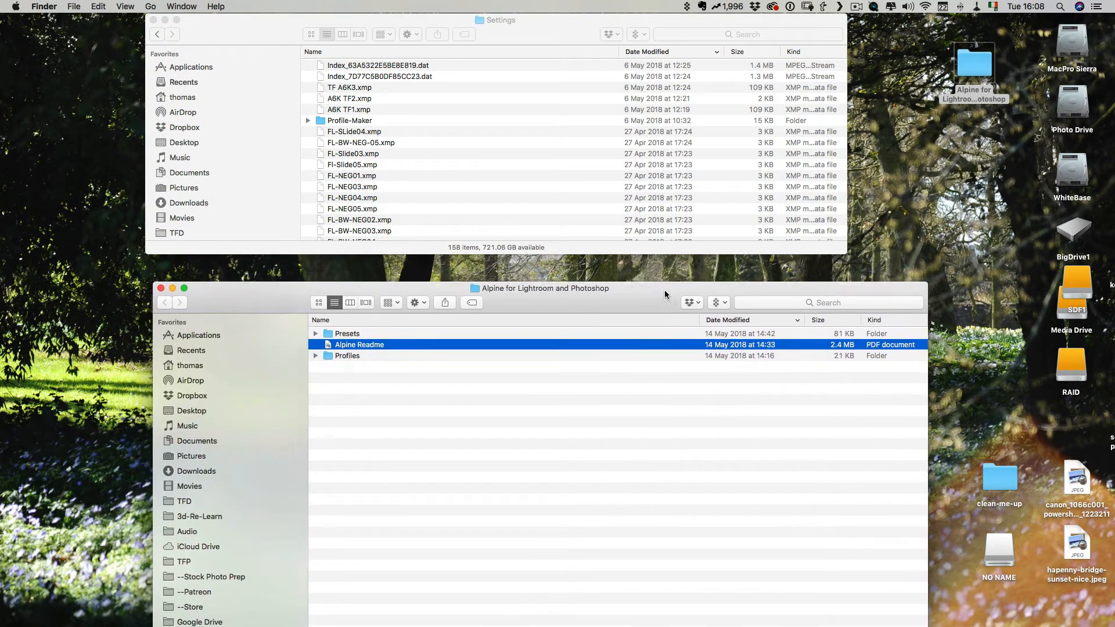
left_click_drag(847, 254, 927, 279)
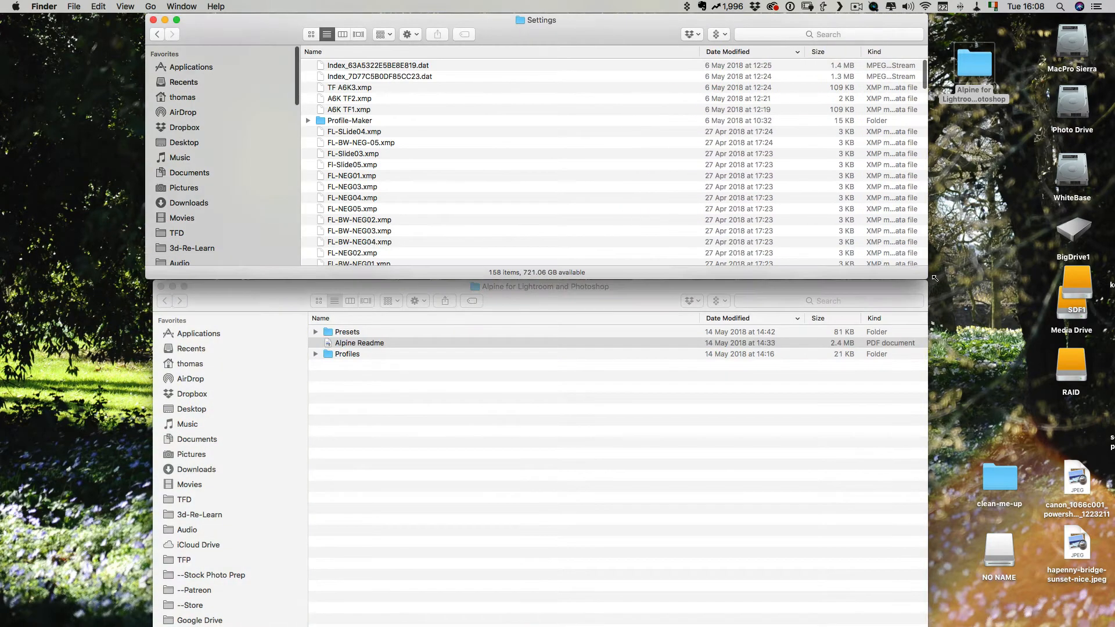
- Expand the downloaded Presets and Profiles folders, keeping the Alpine subfolder inside Presets collapsed
left_click(374, 408)
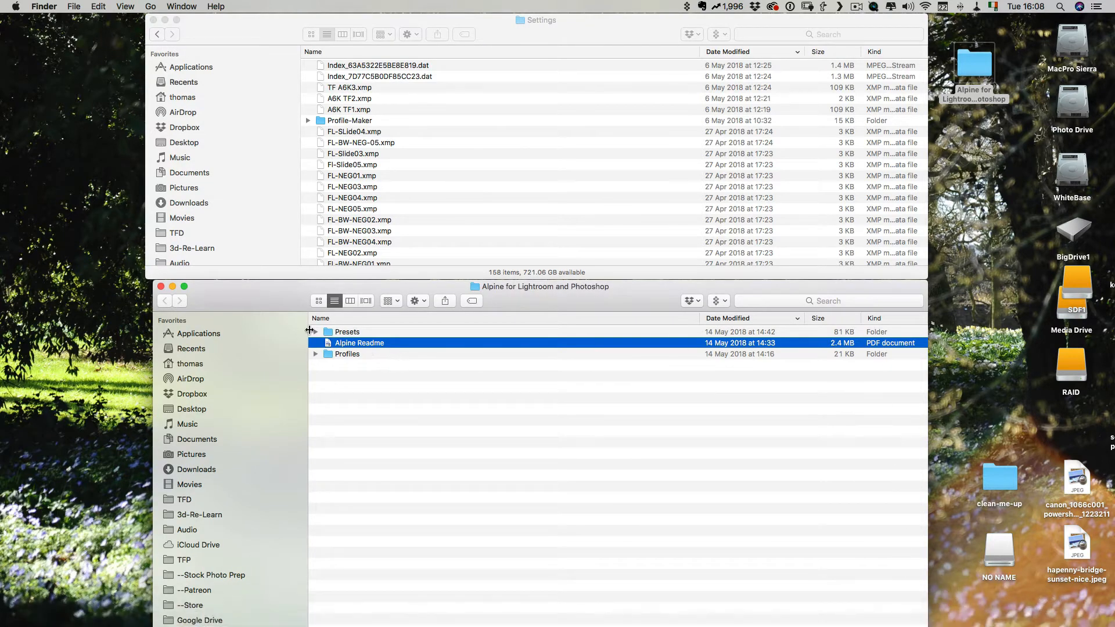
left_click(315, 332, "alt")
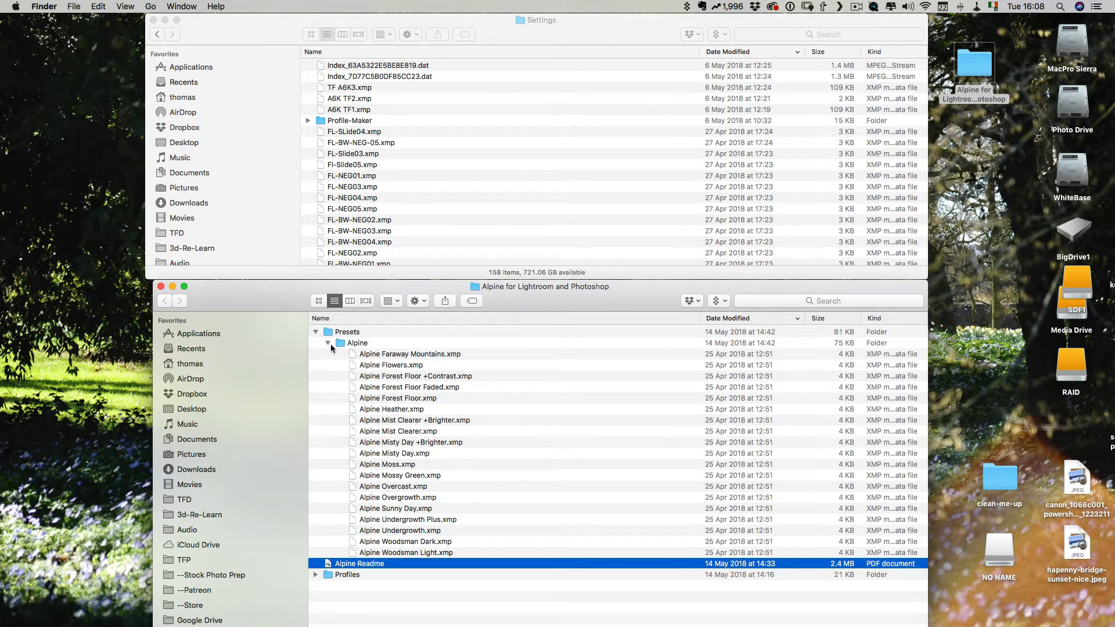
left_click(329, 344)
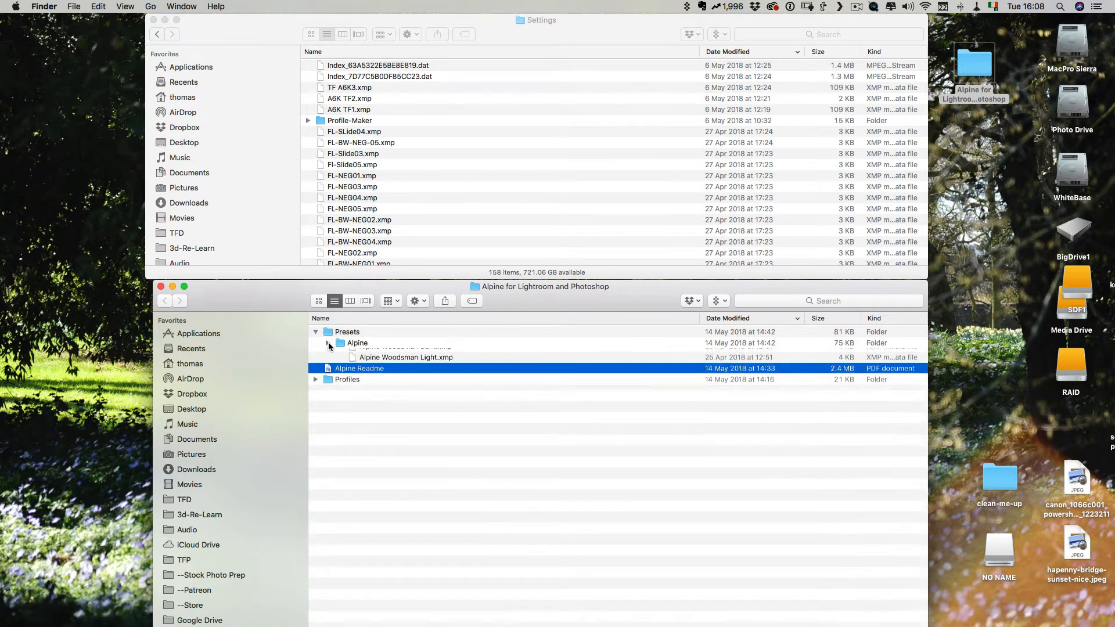
left_click(316, 366)
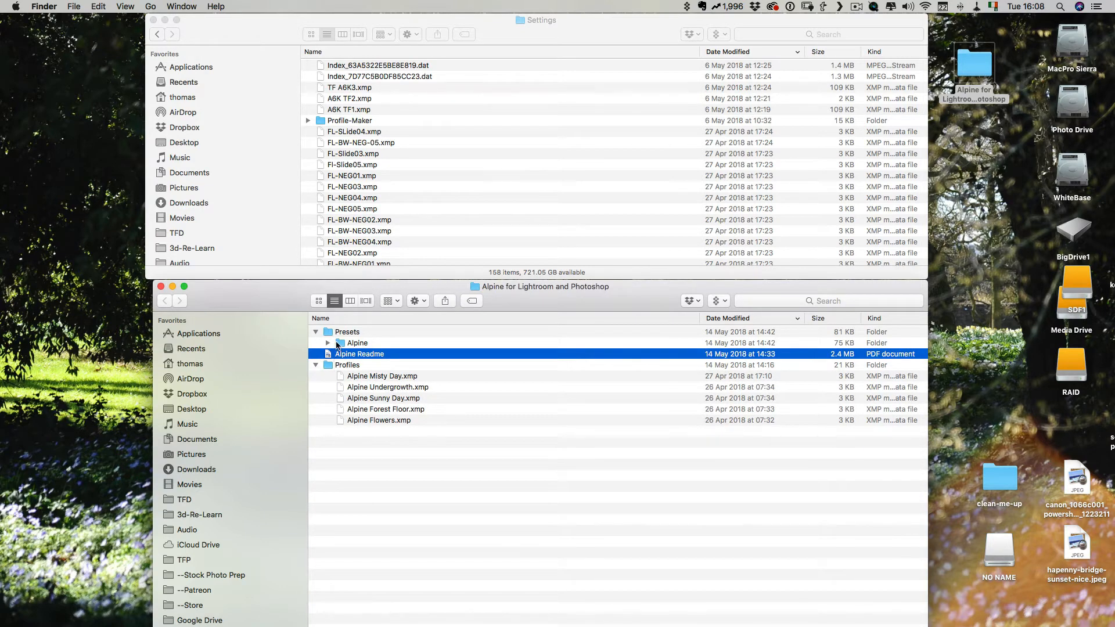
- Try to copy the Alpine folder from Presets into the Settings folder, declining to replace the existing folder
left_click(341, 344)
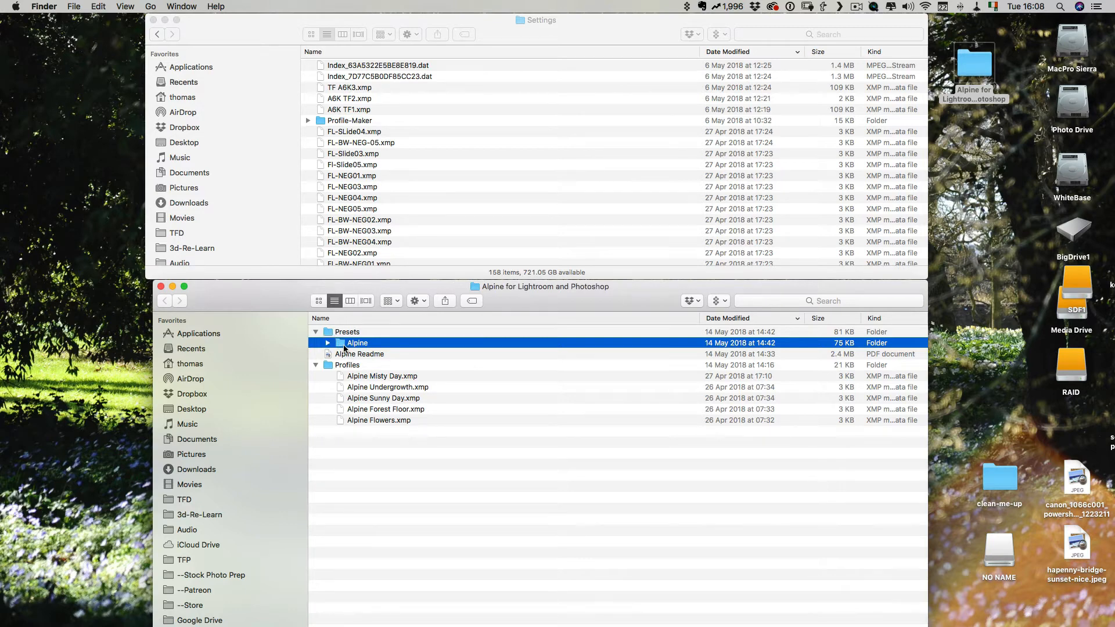
left_click(327, 344)
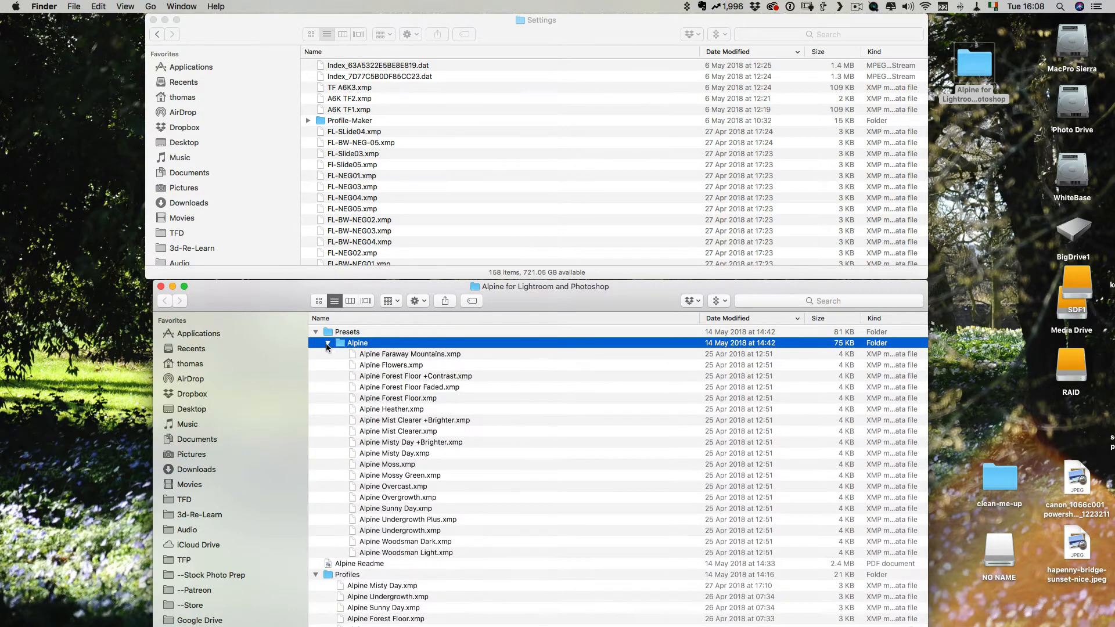
left_click(327, 343)
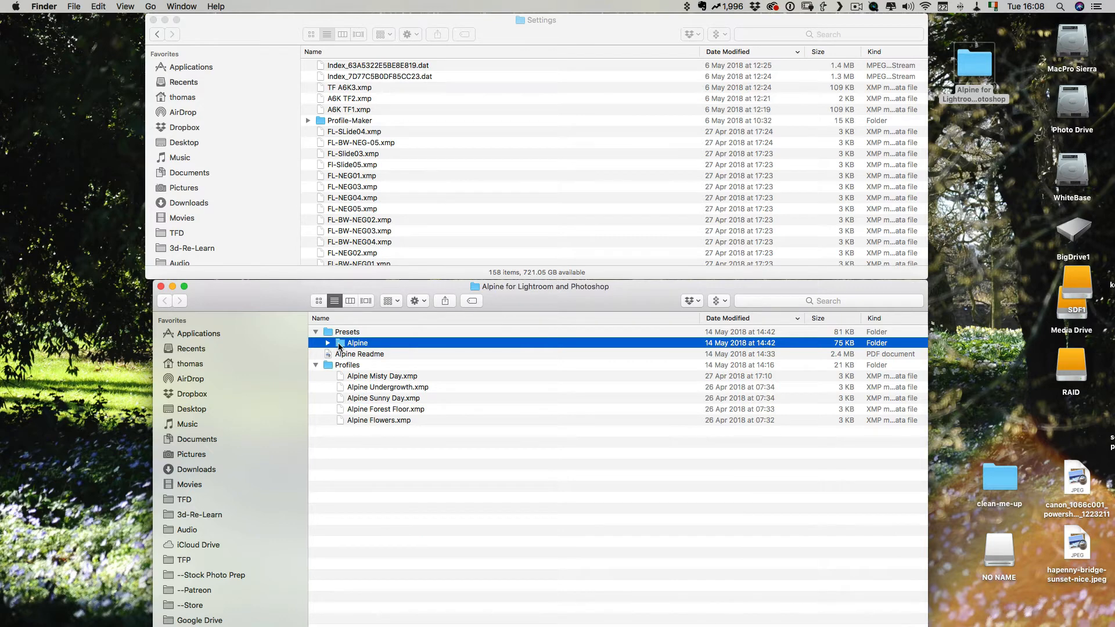
left_click_drag(339, 347, 358, 167)
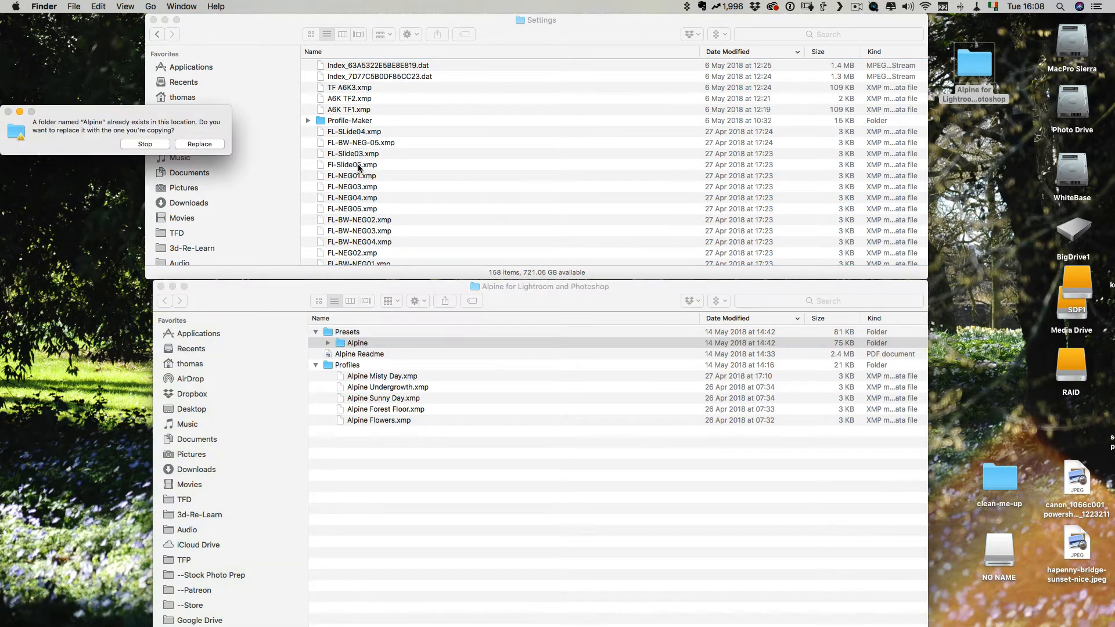
left_click(149, 145)
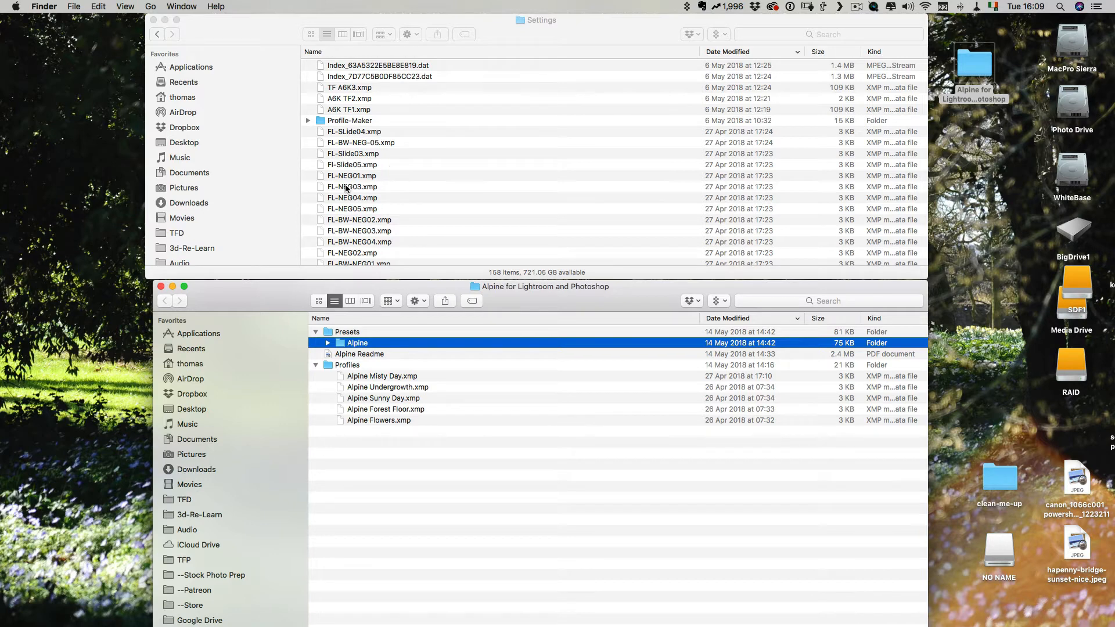
- Try to copy the five Alpine .xmp profile files from Profiles into the Settings folder, answering the duplicate-file prompt
scroll(370, 215, "down", 3)
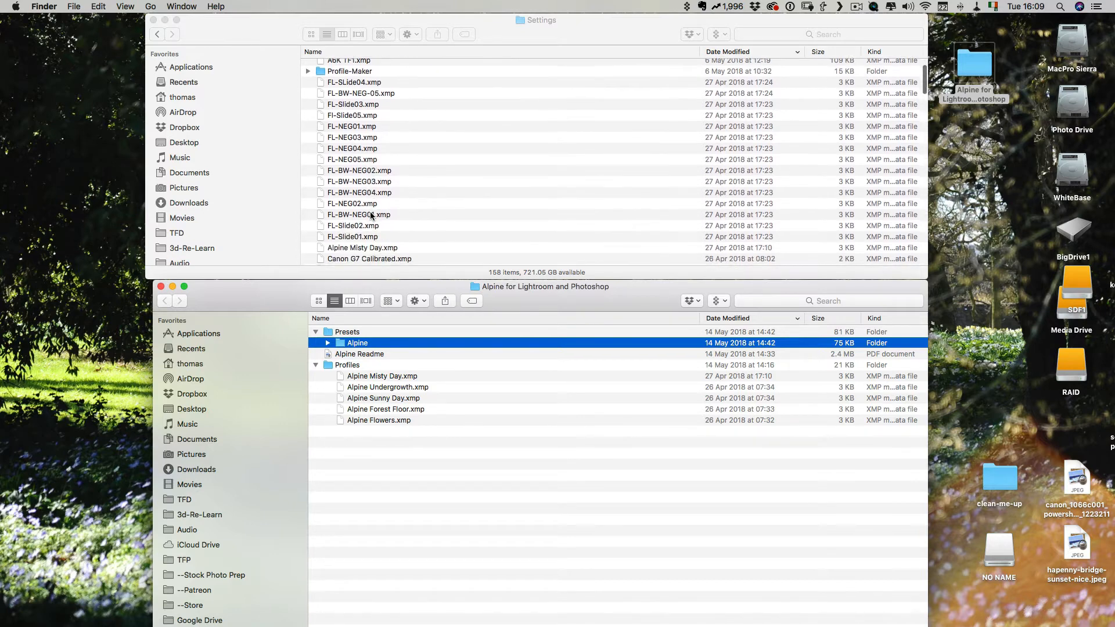
scroll(371, 215, "down", 3)
scroll(370, 215, "up", 5)
scroll(371, 214, "down", 1)
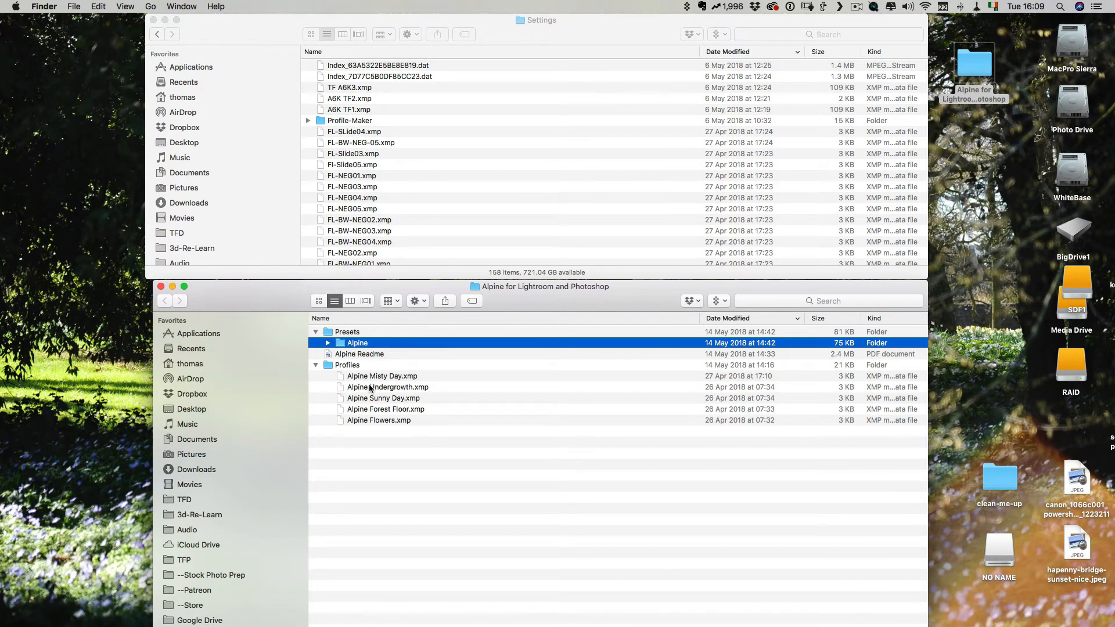
left_click(399, 377)
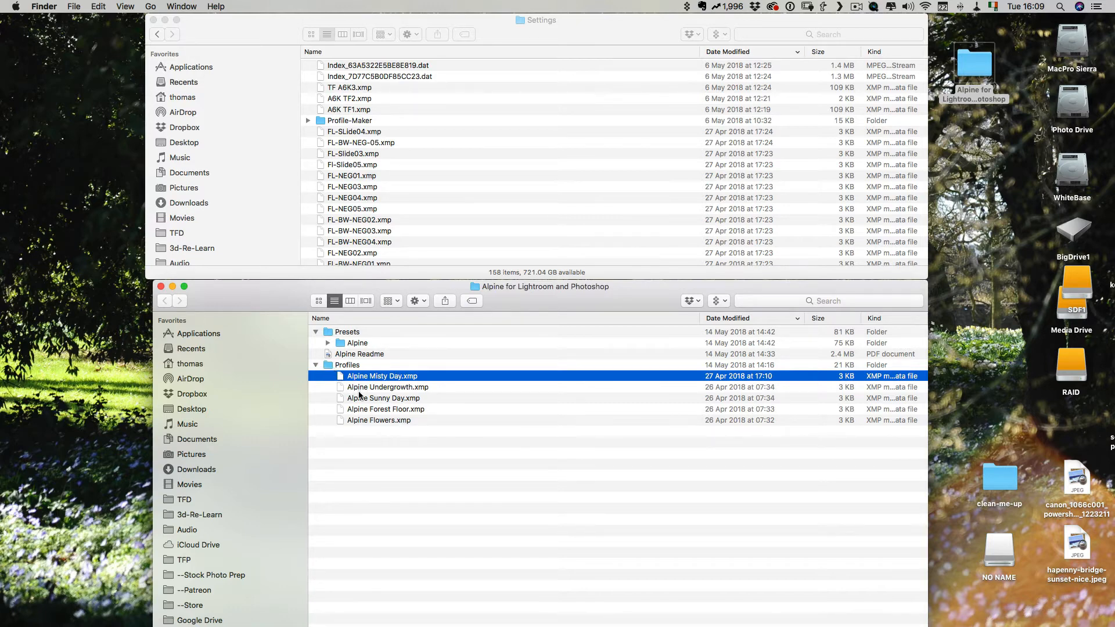
left_click(375, 420, "shift")
left_click_drag(393, 373, 387, 171)
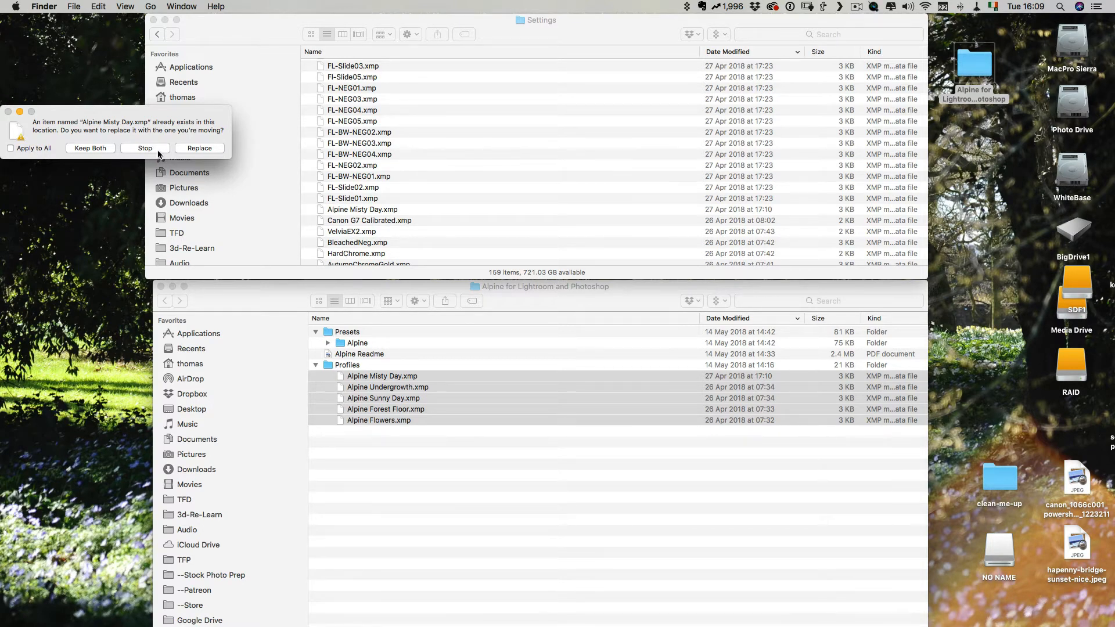
left_click(199, 148)
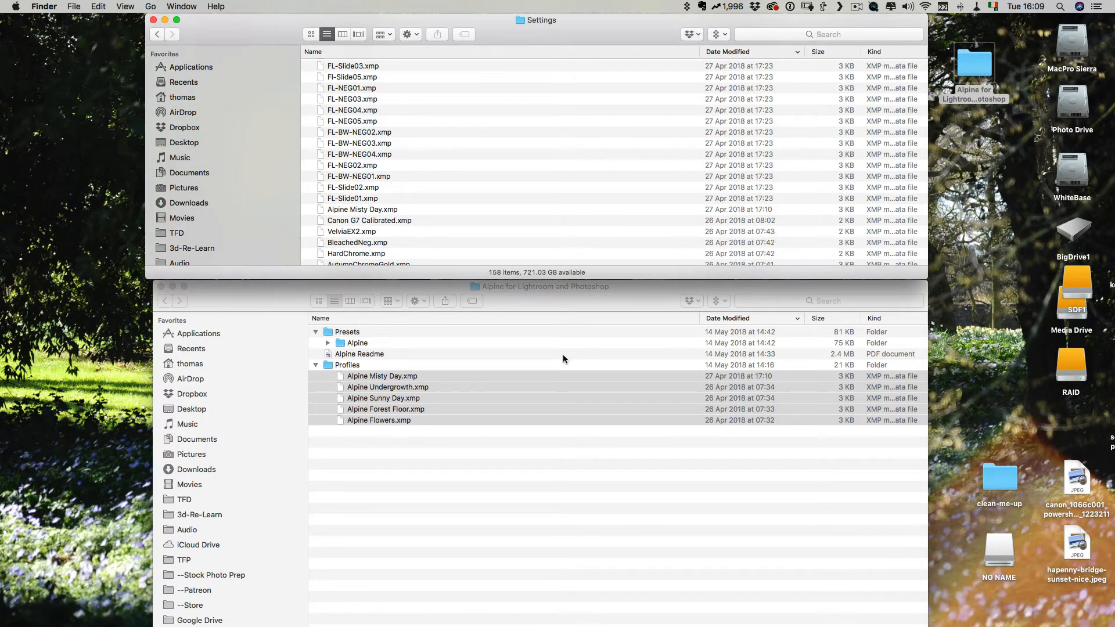
- Collapse the Profiles folder and close both the Alpine for Lightroom and Photoshop and the Settings Finder windows
left_click(319, 387)
left_click(315, 366)
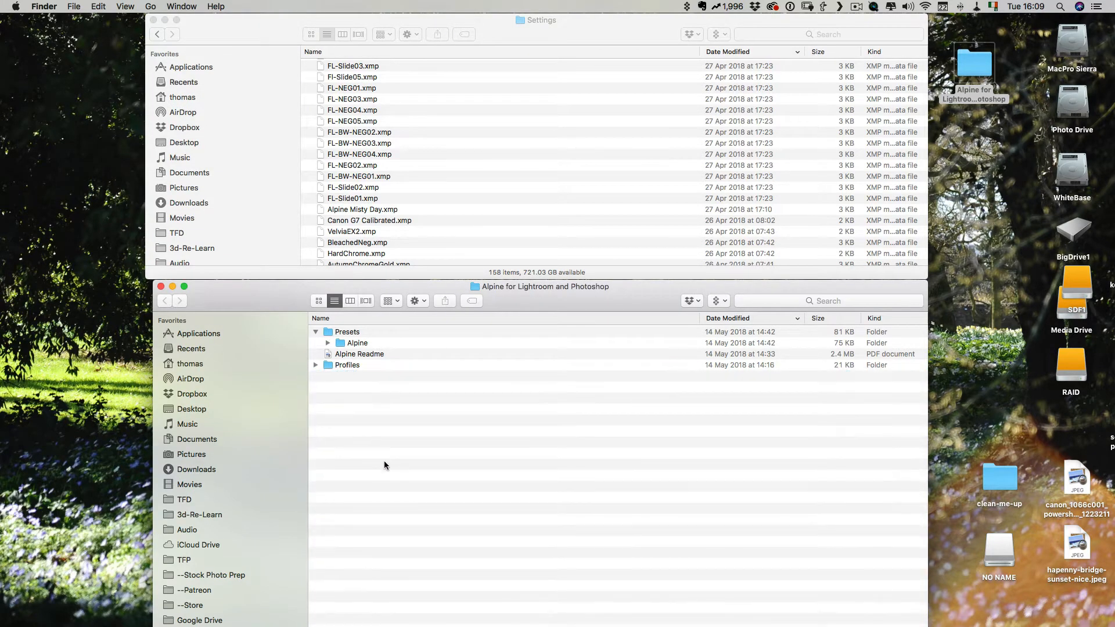
left_click(515, 27)
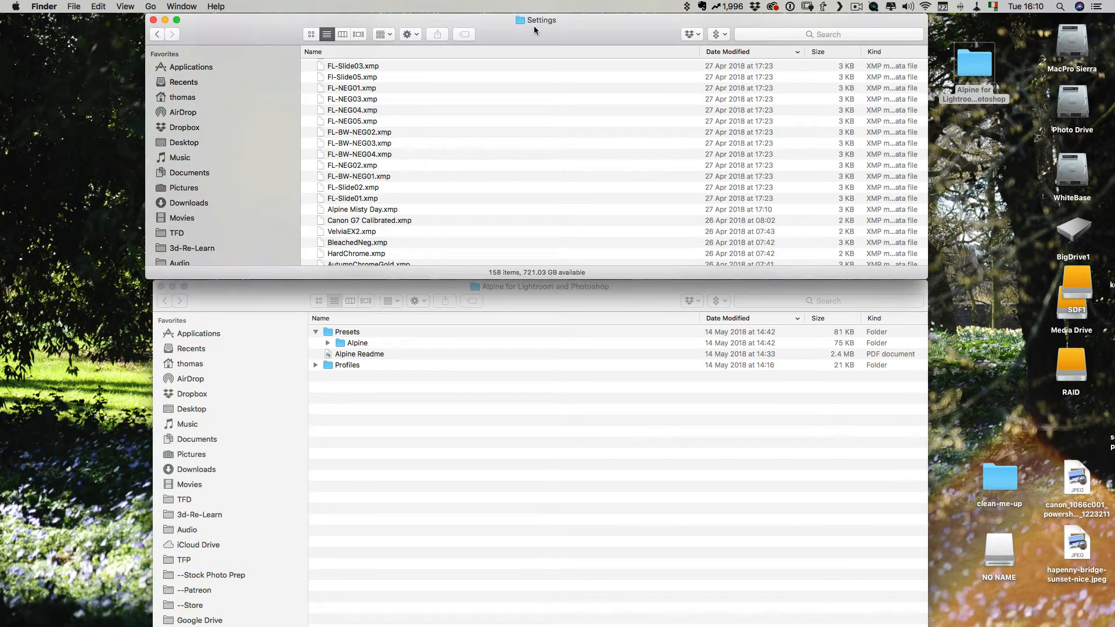
left_click(162, 288)
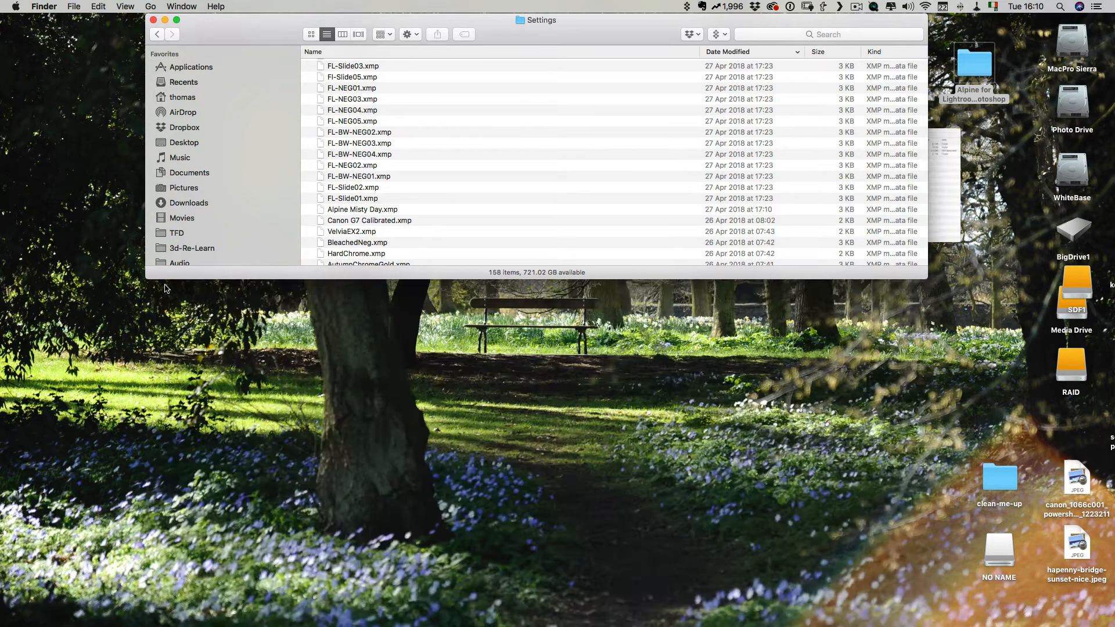
left_click(152, 21)
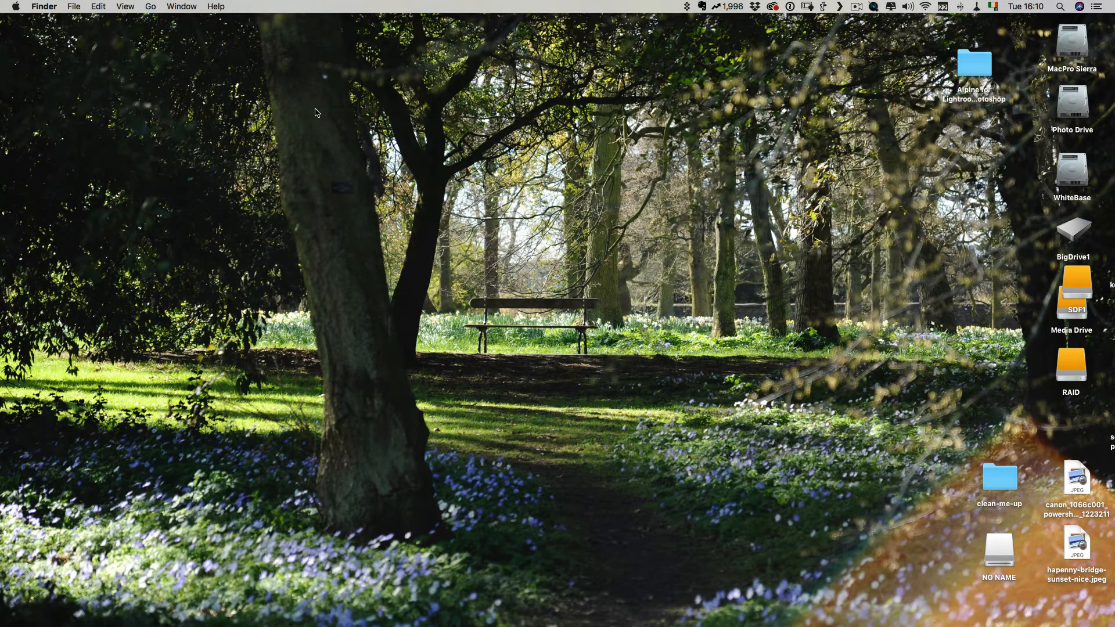
- Switch to Lightroom Classic's Develop module and find the Alpine group among the presets
mouse_move(558, 626)
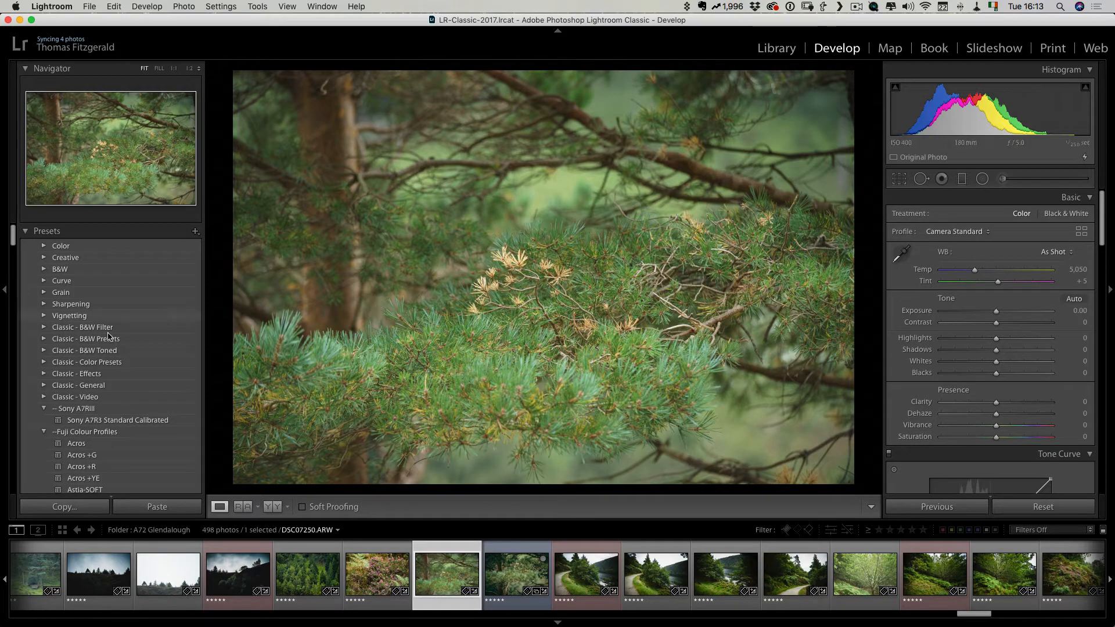
scroll(66, 382, "down", 10)
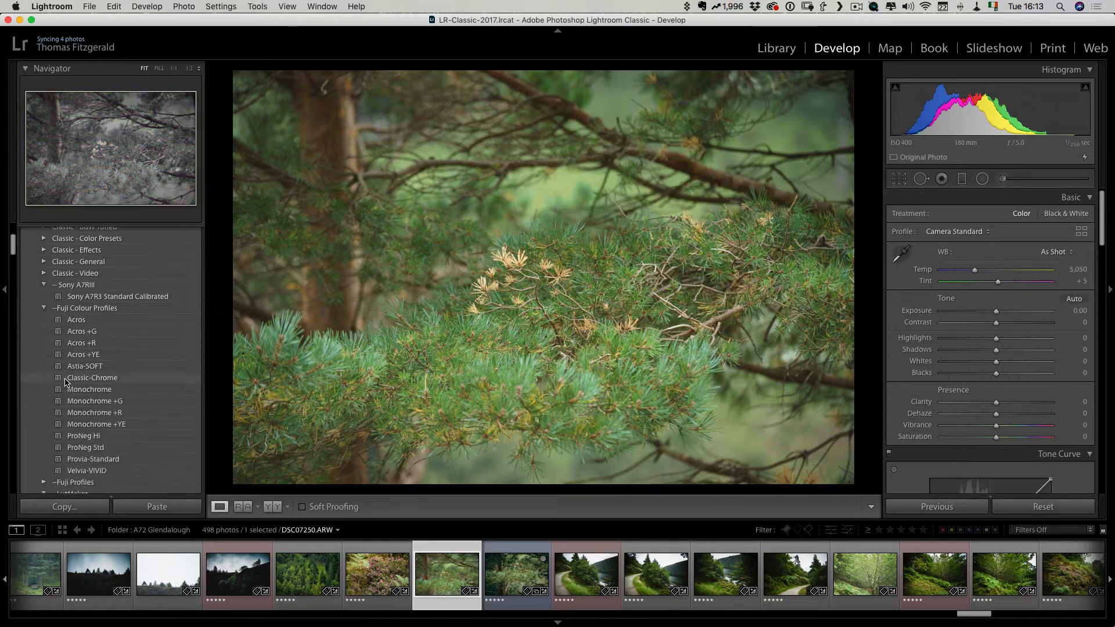
scroll(66, 382, "down", 2)
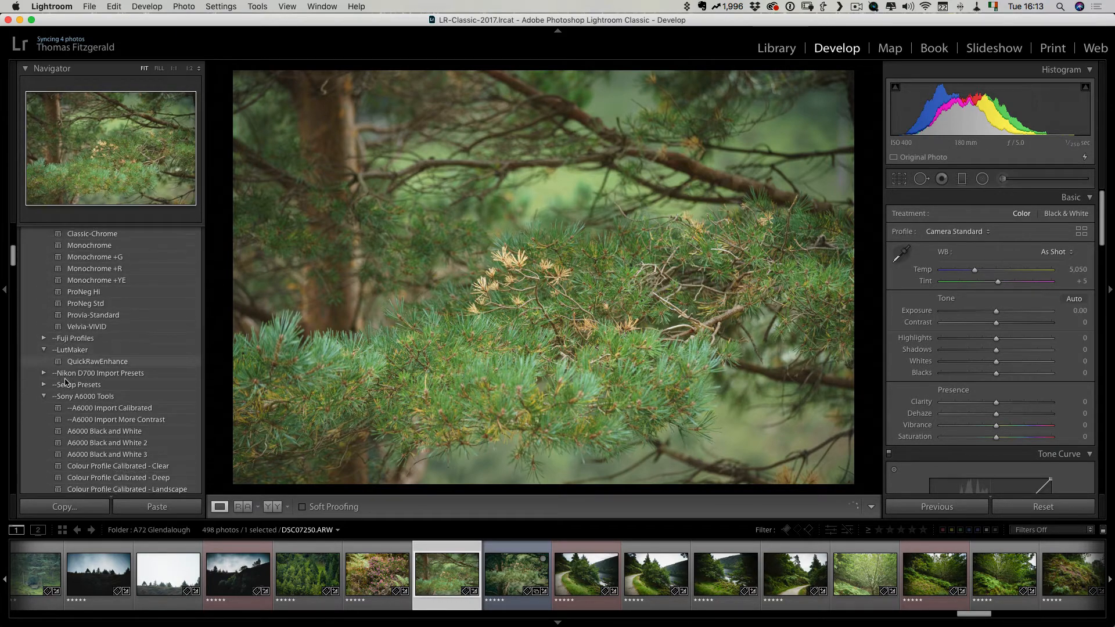
scroll(66, 382, "down", 10)
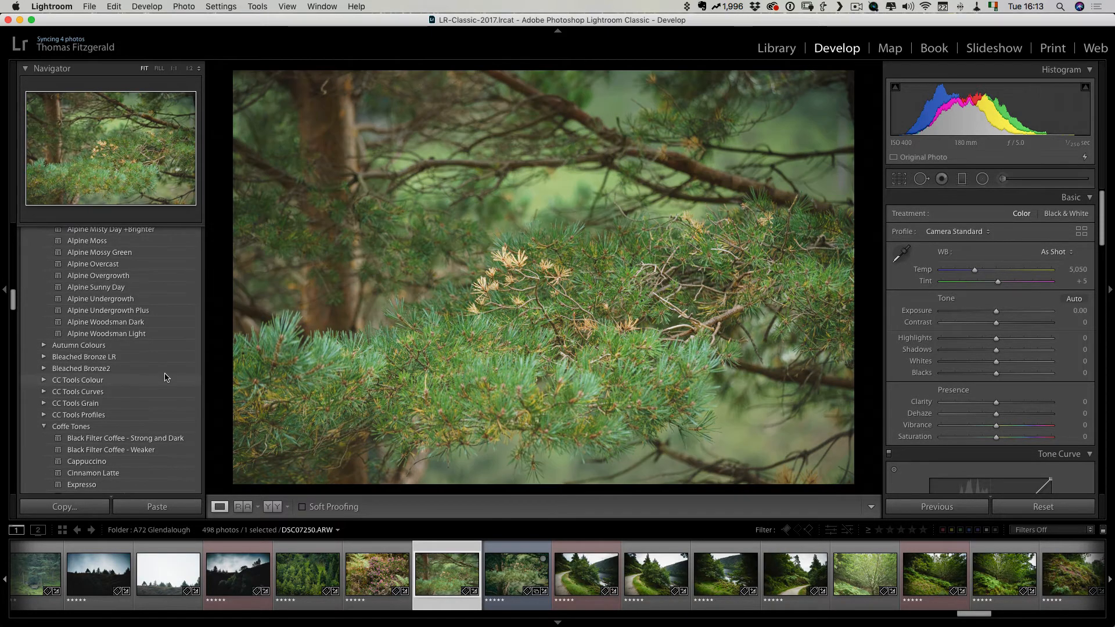
scroll(167, 378, "up", 5)
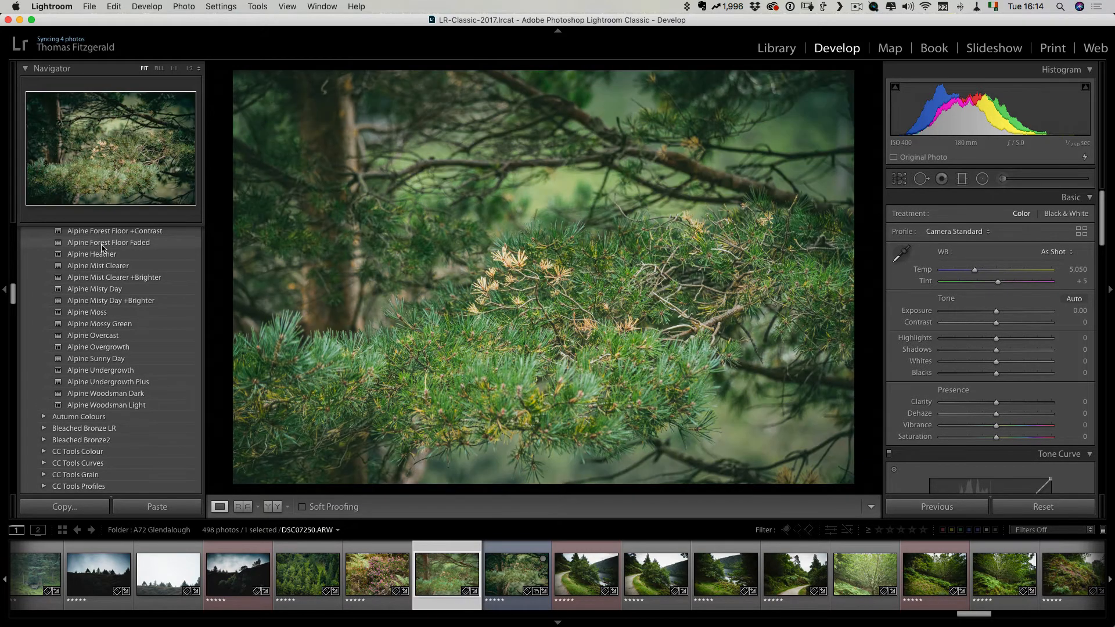
- Apply the Alpine Forest Floor Faded preset to the pine branch photo and undo it
left_click(101, 244)
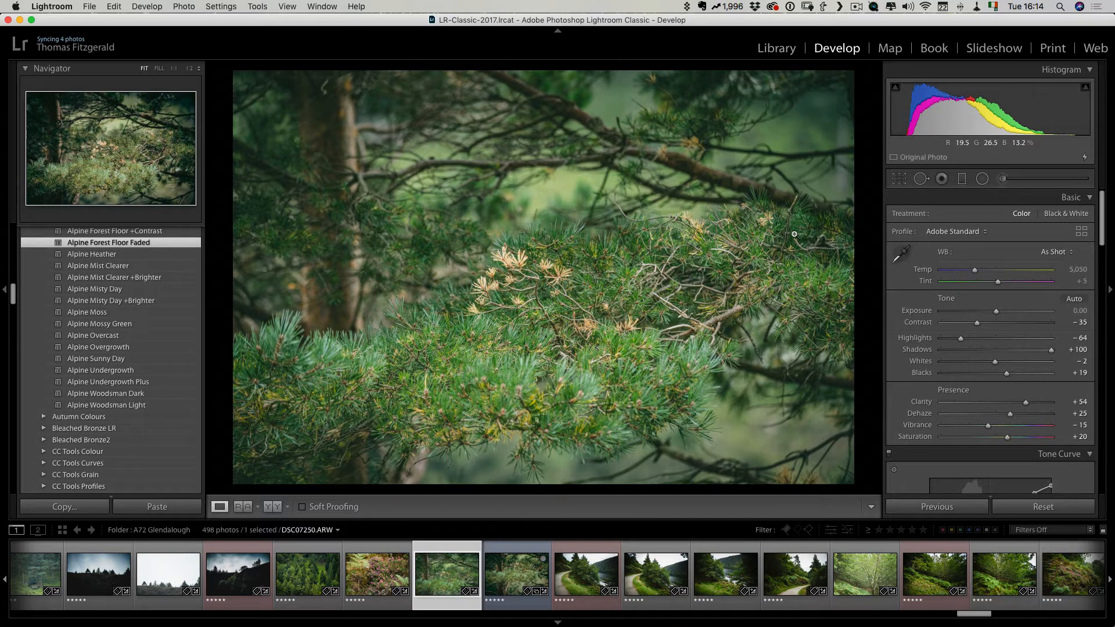
key("super+z")
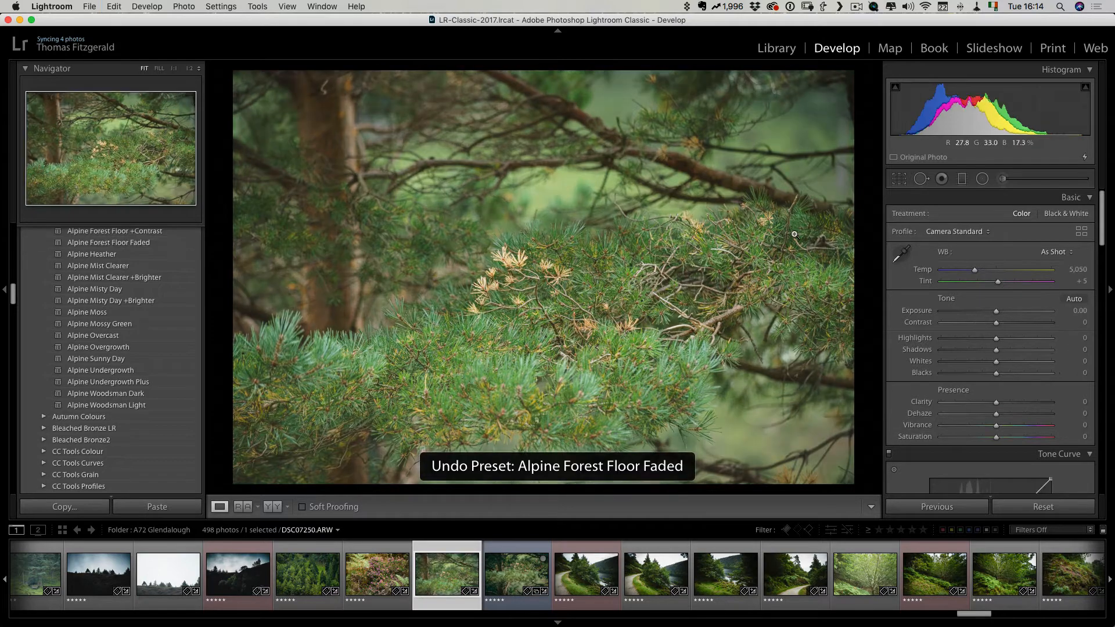
left_click(1081, 231)
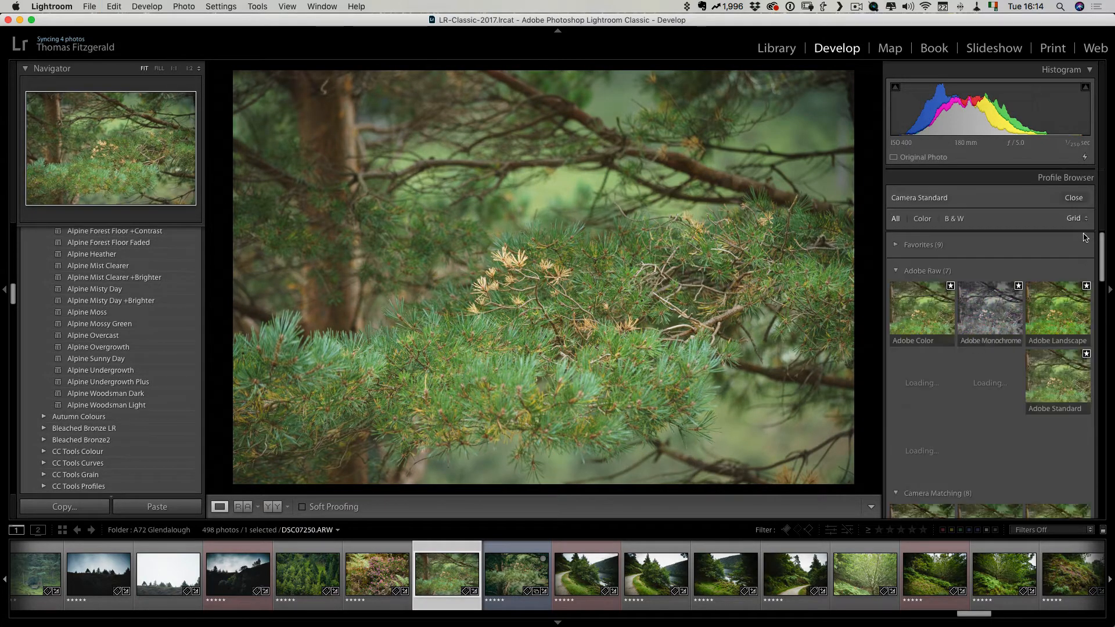
scroll(1043, 235, "down", 3)
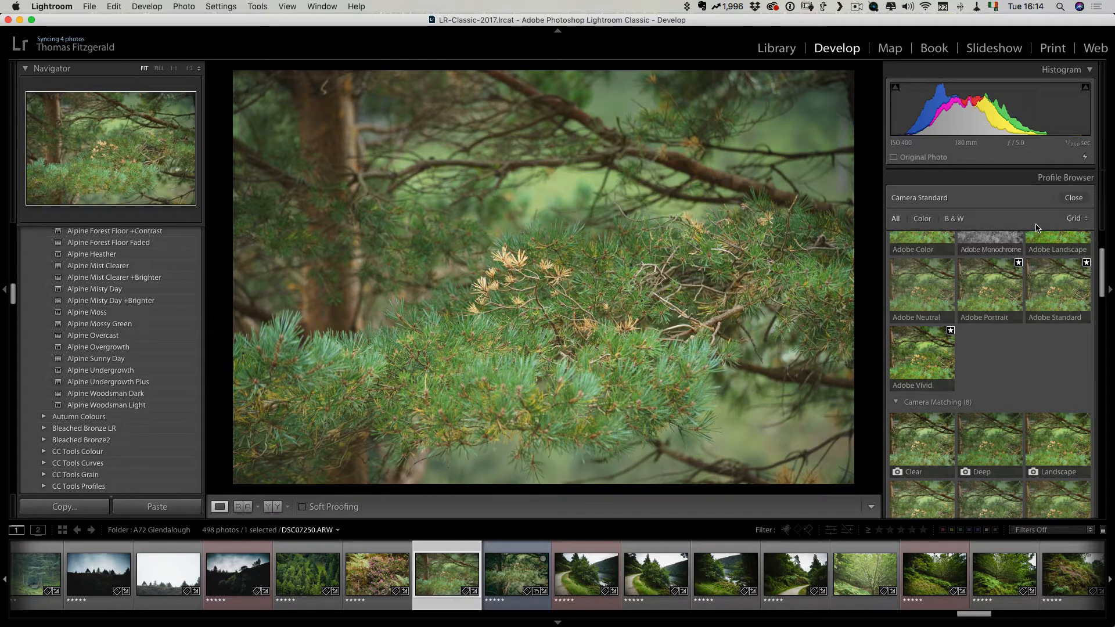
left_click(1071, 198)
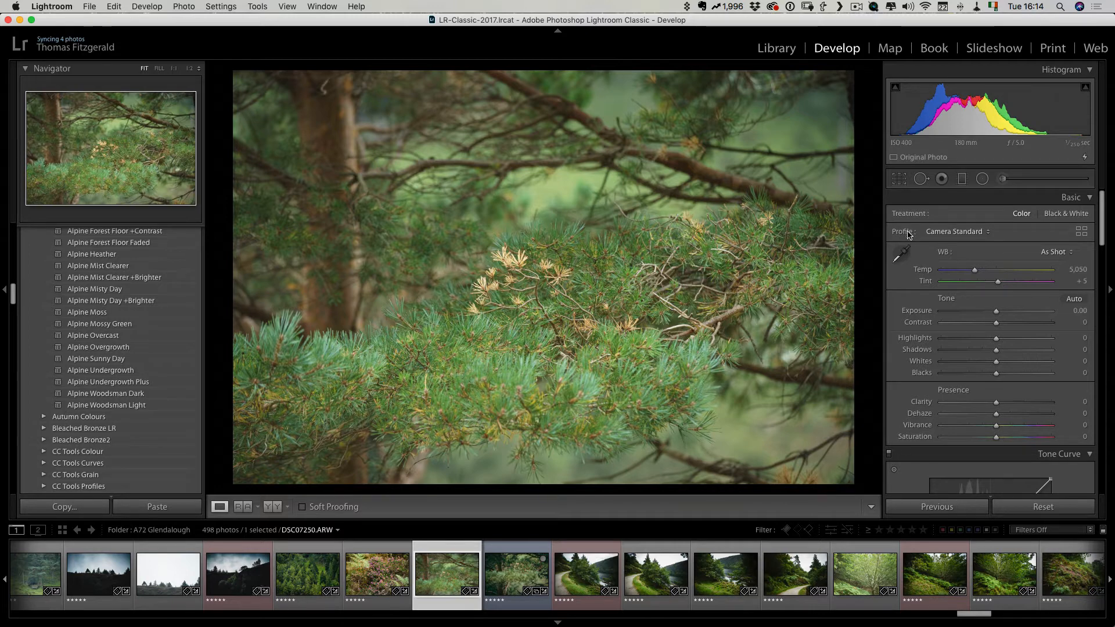
- Apply the Alpine Flowers profile from the Profile Browser's Alpine Profiles group and set its amount to 121
left_click(1081, 234)
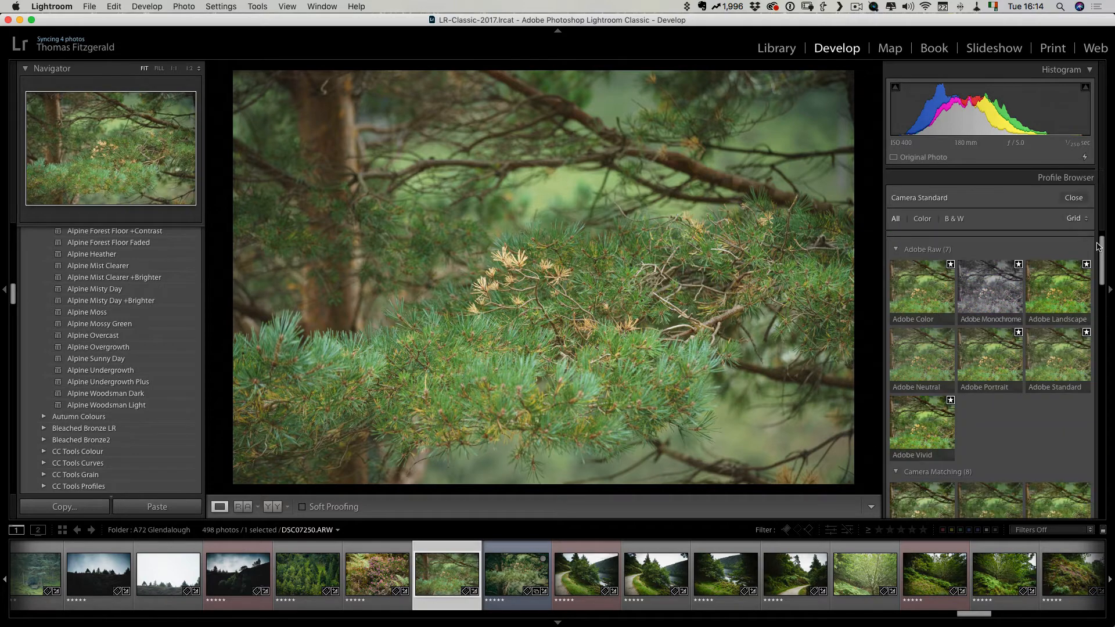
scroll(1055, 259, "down", 10)
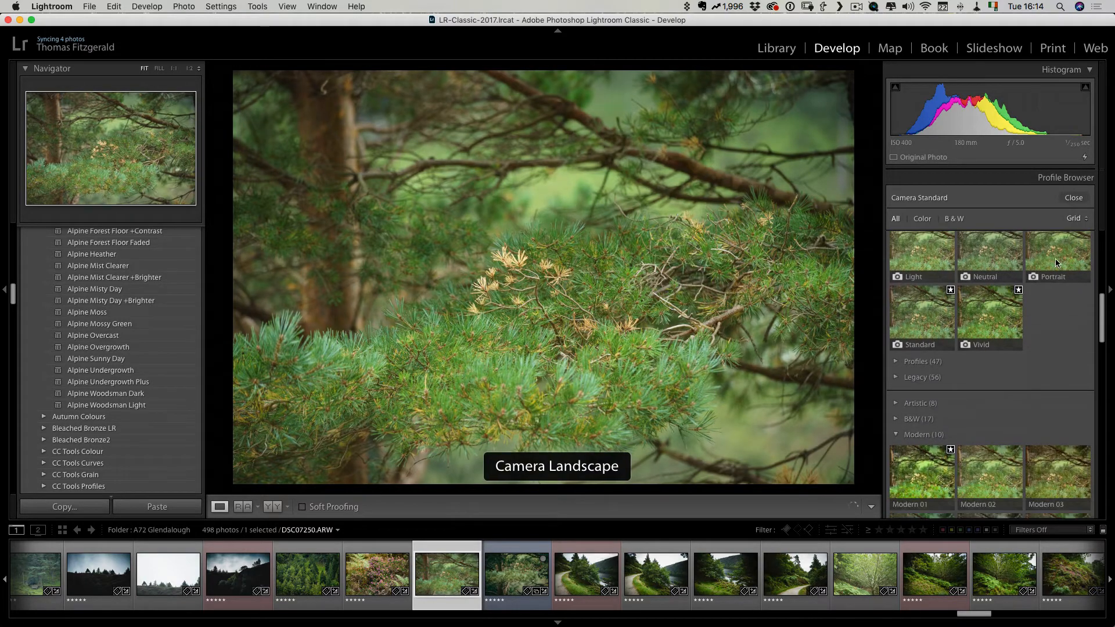
scroll(1055, 259, "down", 6)
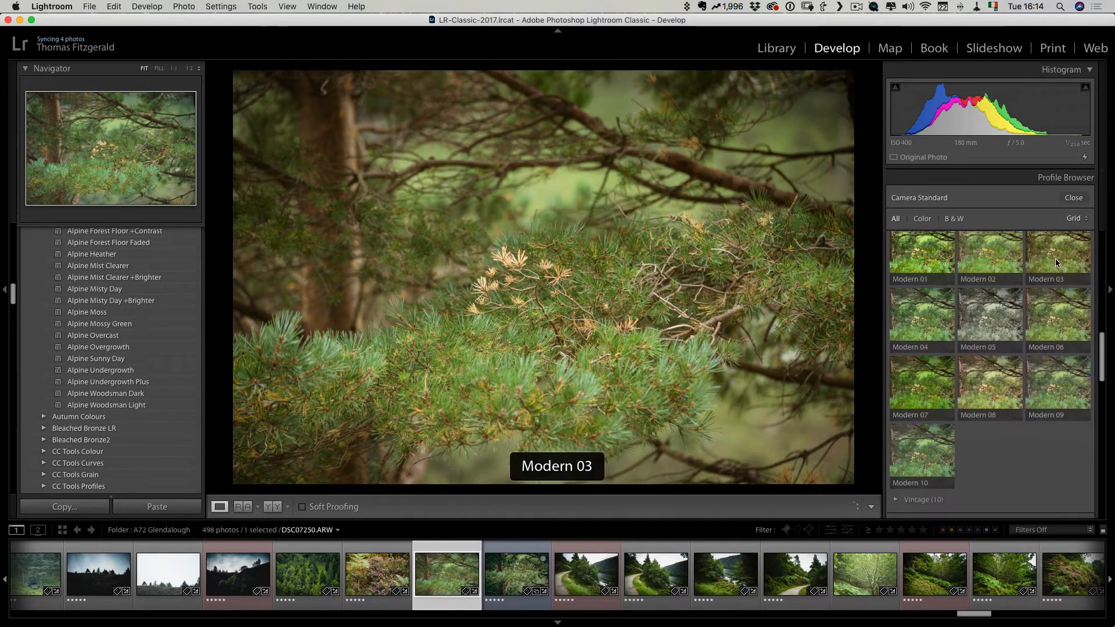
scroll(1056, 262, "down", 8)
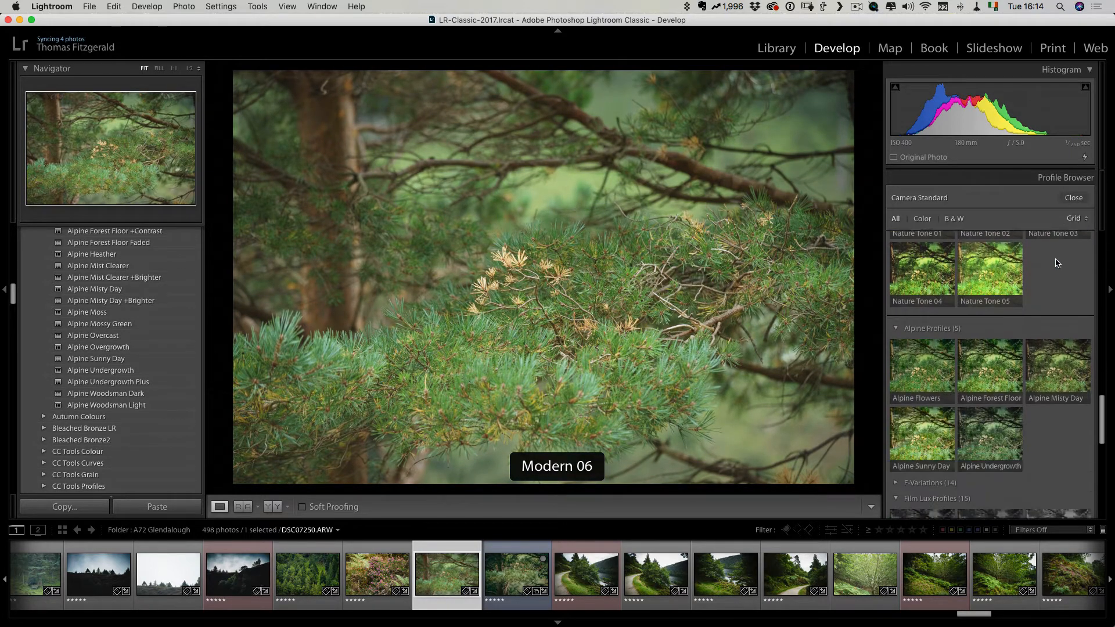
scroll(1057, 263, "down", 2)
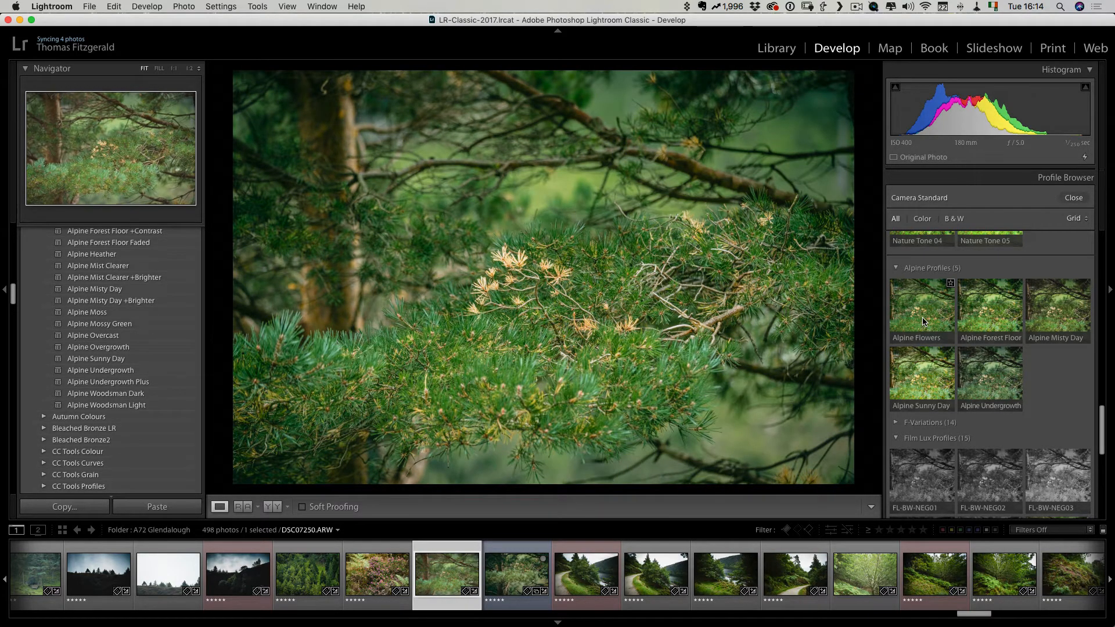
left_click(923, 322)
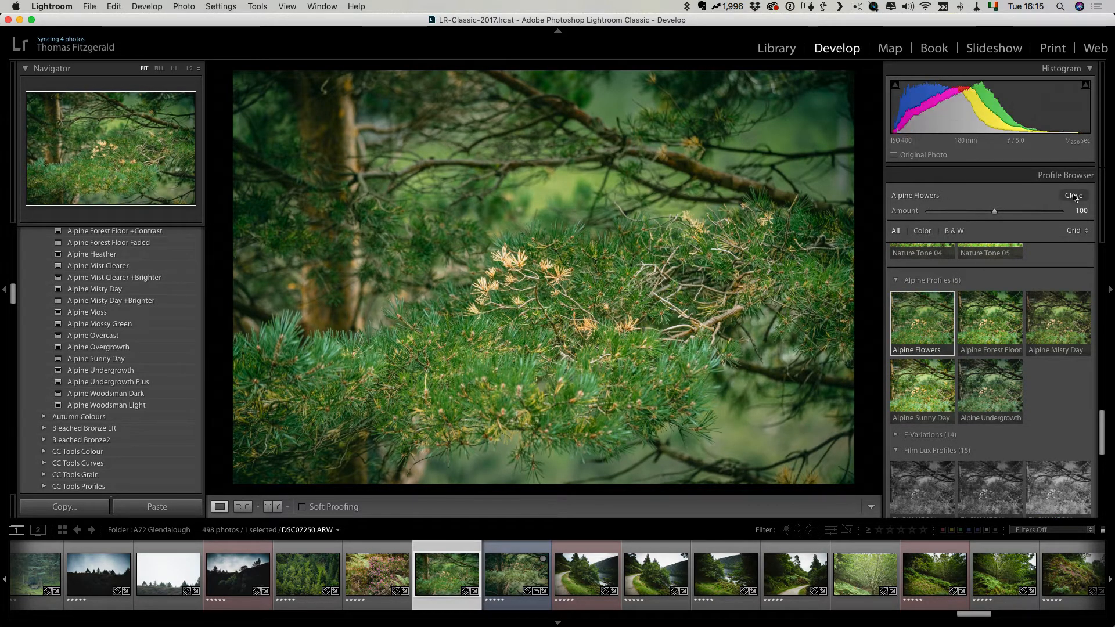
mouse_move(995, 212)
left_mouse_down()
mouse_move(948, 214)
mouse_move(1034, 215)
mouse_move(1009, 215)
left_mouse_up()
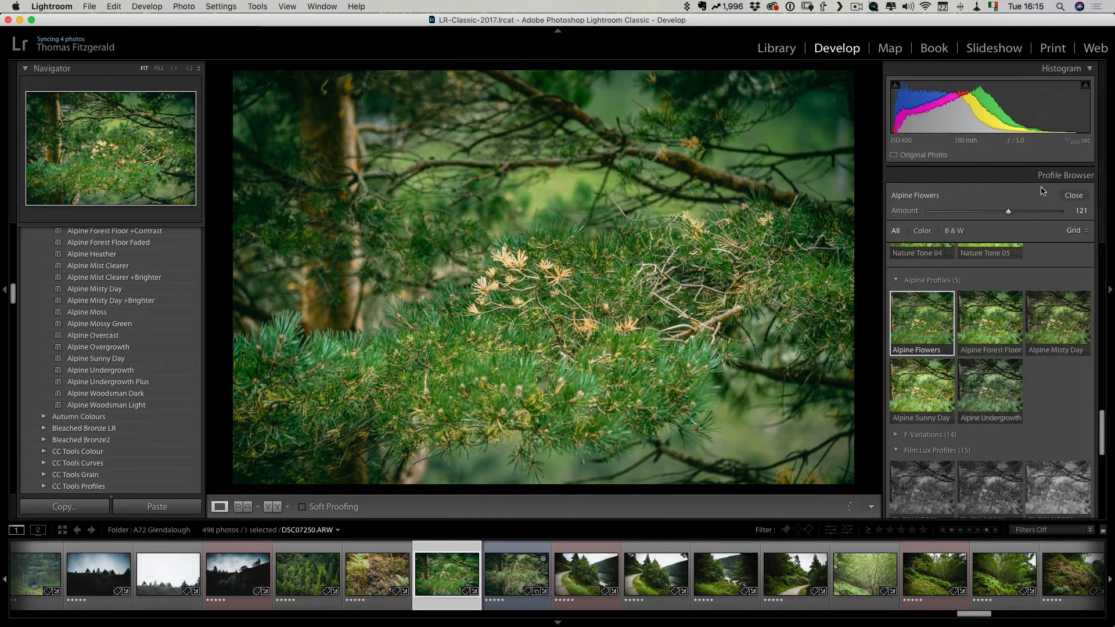
left_click(1074, 195)
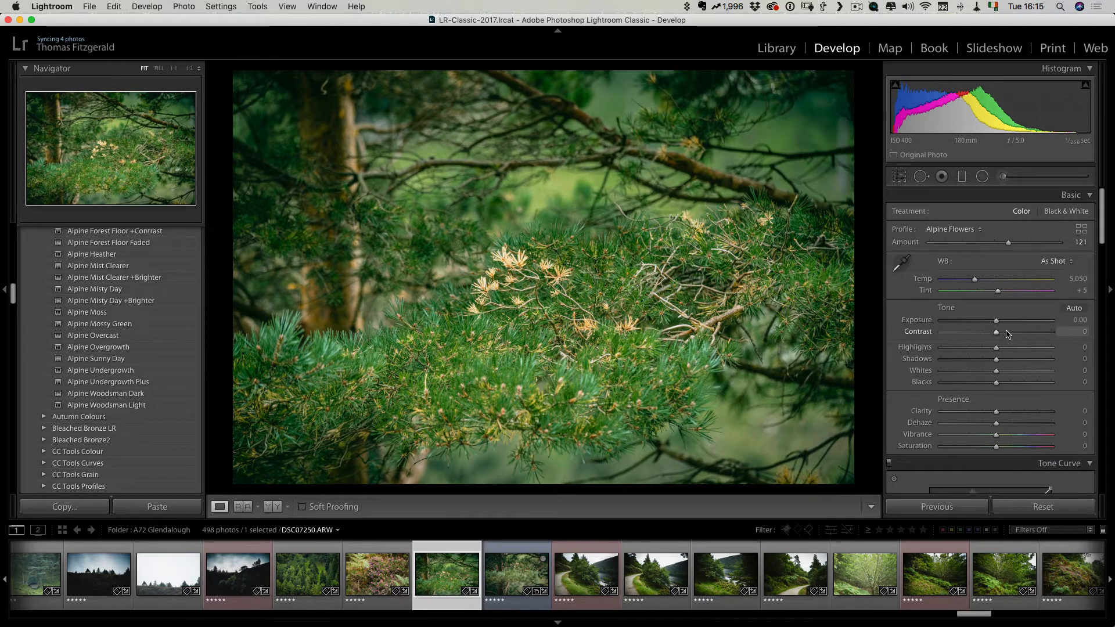
- Raise the tone curve slightly with a point in its upper half and set Contrast to +17
scroll(1006, 336, "down", 5)
scroll(1007, 331, "up", 4)
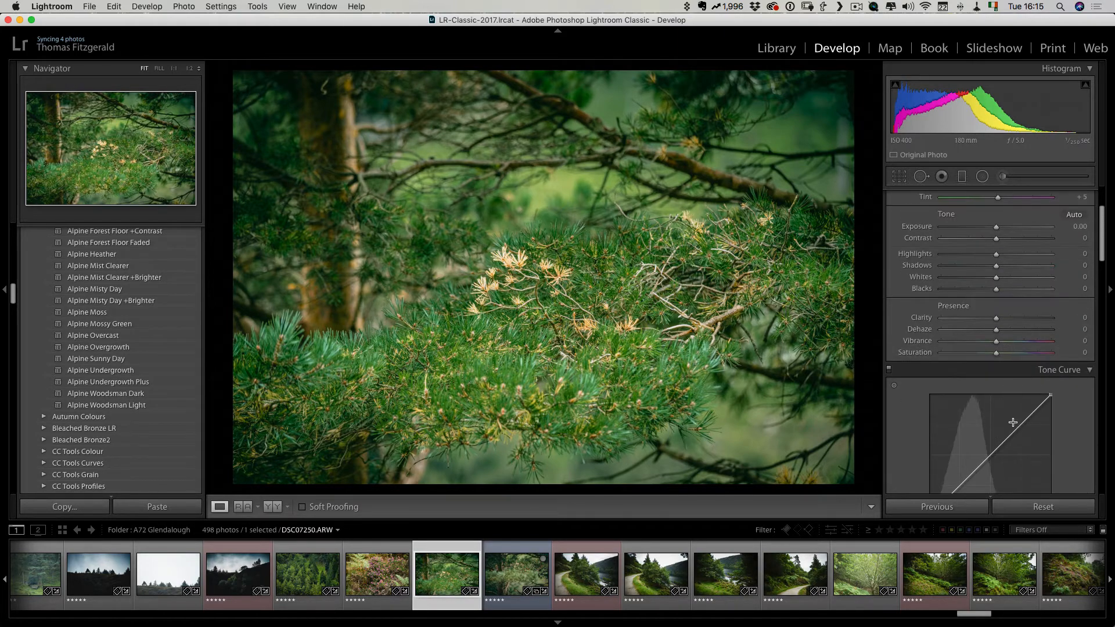
left_click_drag(1012, 433, 1015, 428)
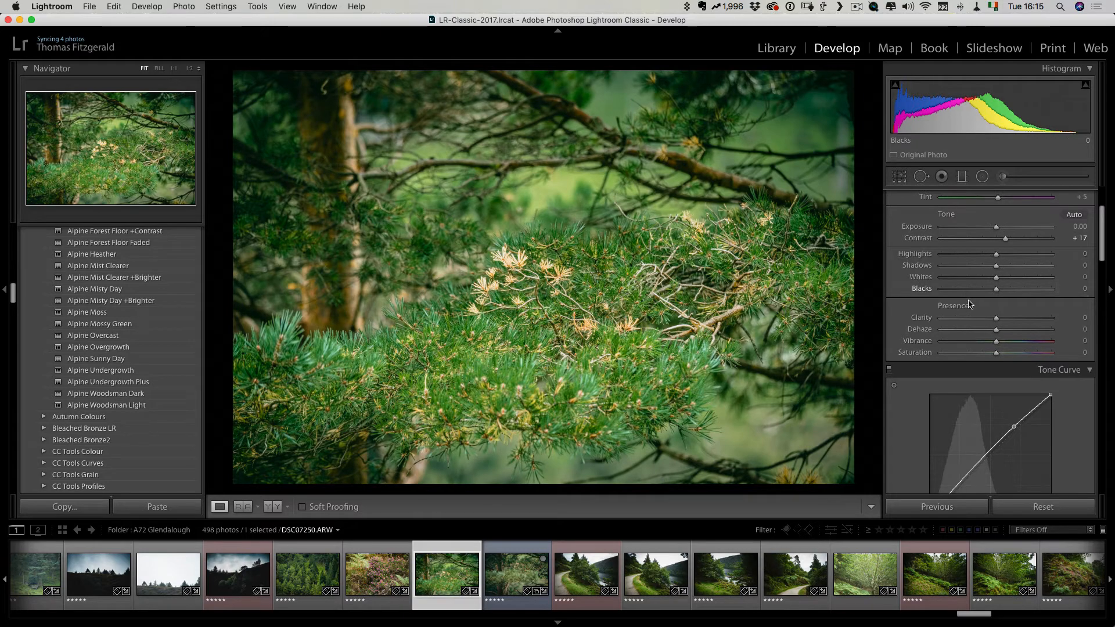
- Try a post-crop vignette amount of about -34 and return it to 0
scroll(964, 318, "down", 5)
scroll(960, 319, "down", 20)
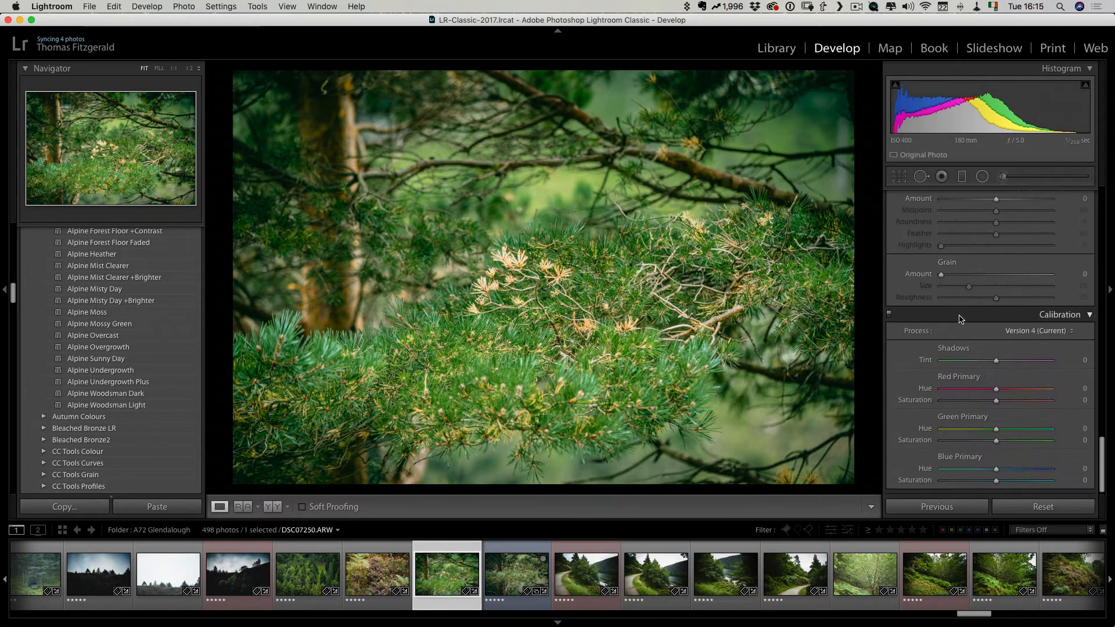
scroll(960, 319, "up", 3)
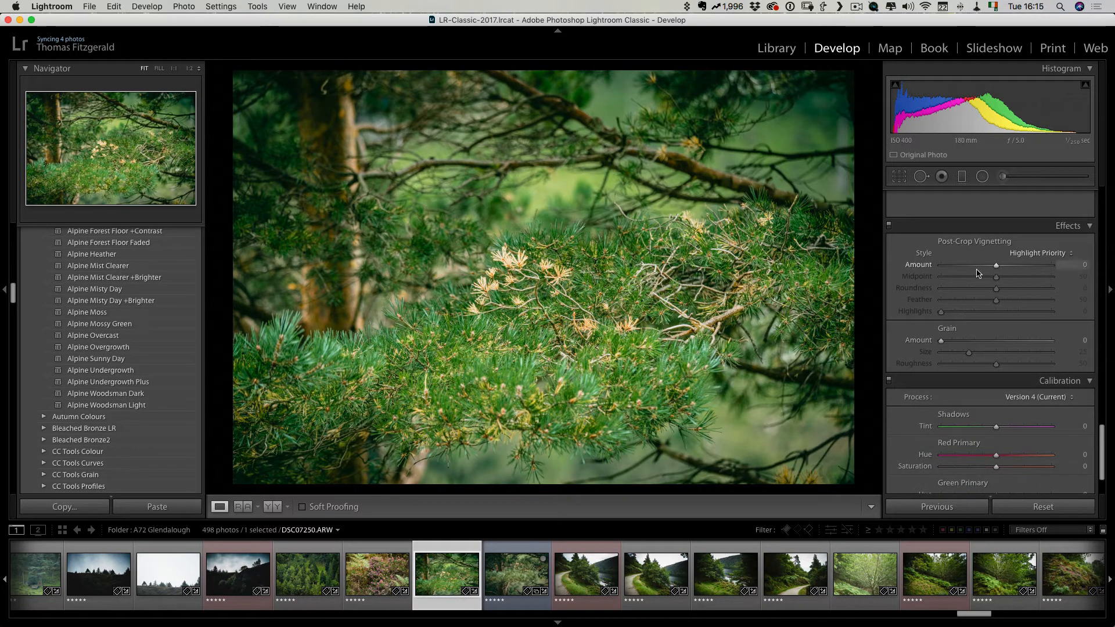
left_click_drag(995, 266, 963, 268)
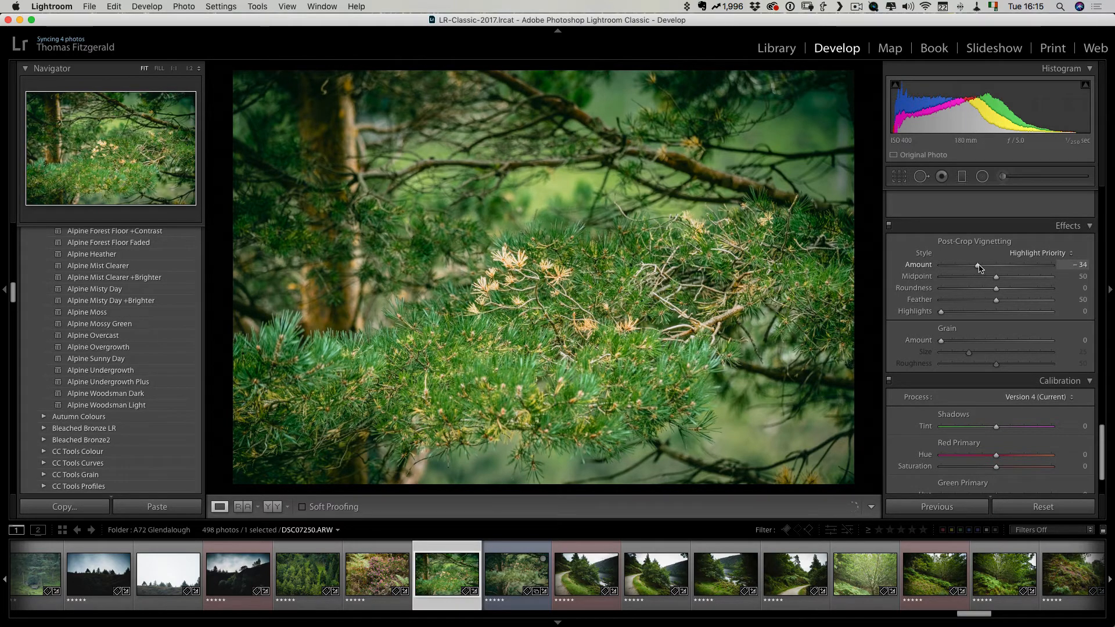
left_click_drag(980, 268, 996, 268)
scroll(961, 292, "up", 10)
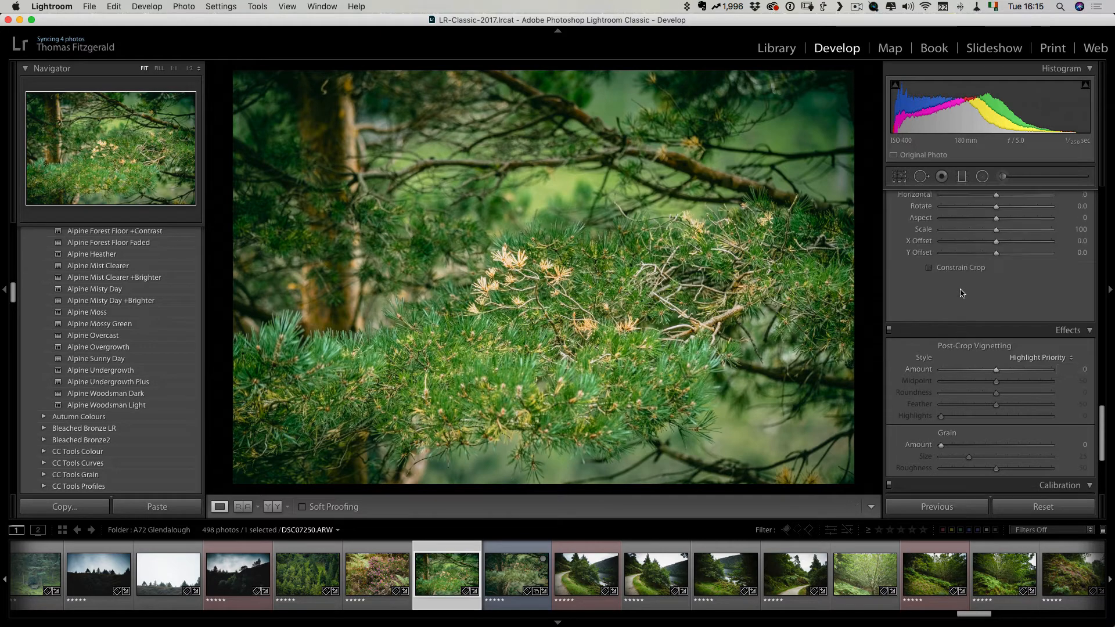
scroll(961, 293, "up", 10)
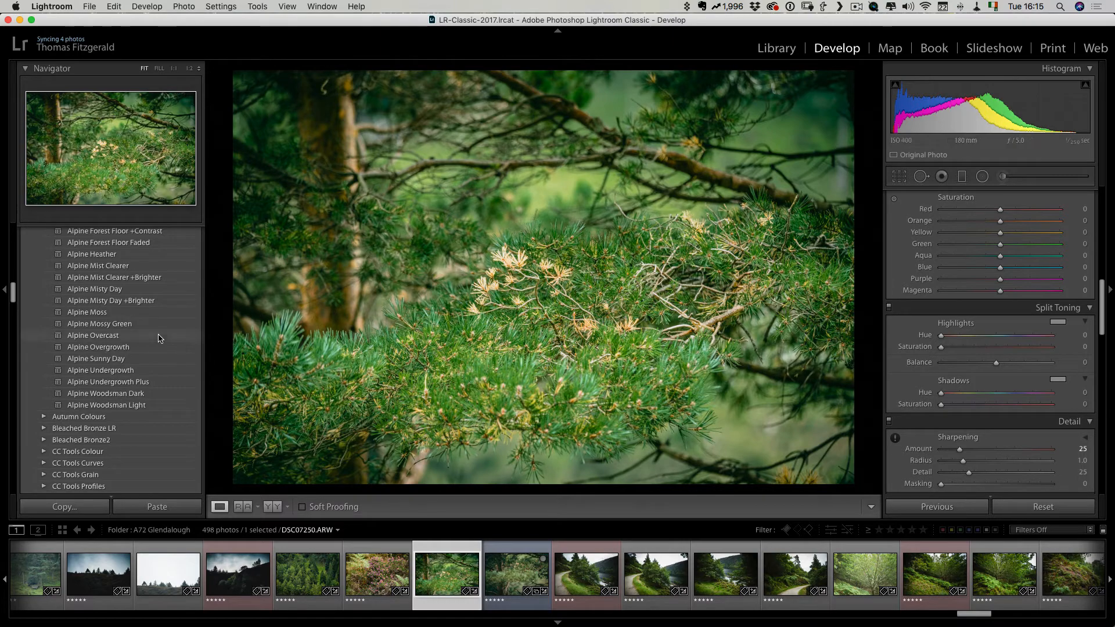
- Try the Alpine Flowers preset on the pine branch photo and replace it with the Alpine Forest Floor +Contrast preset
scroll(160, 339, "up", 3)
scroll(102, 260, "up", 1)
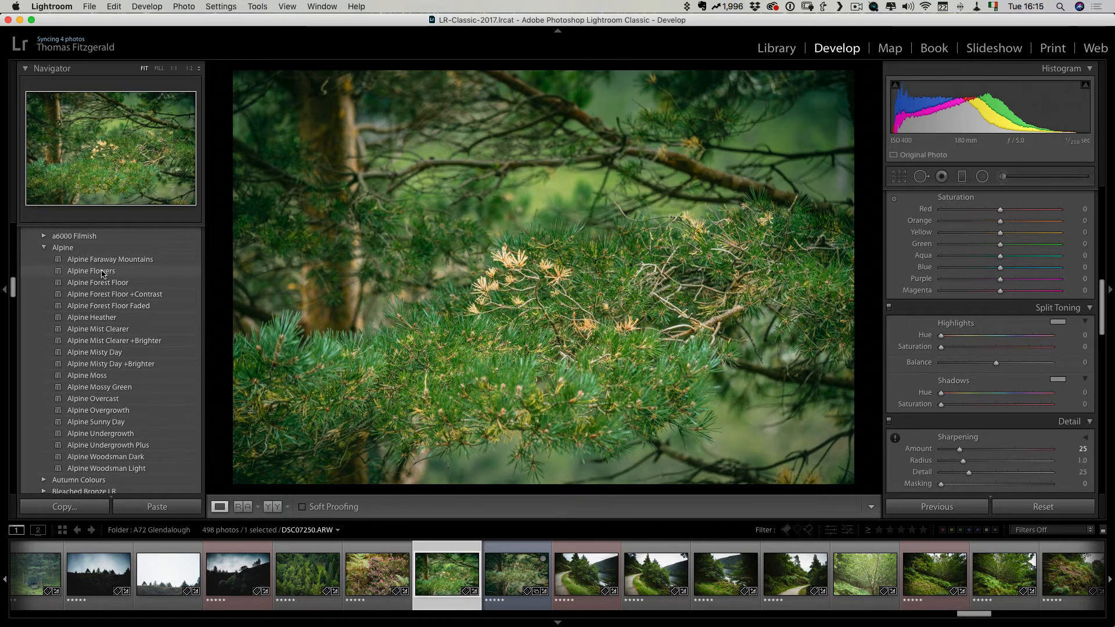
left_click(103, 273)
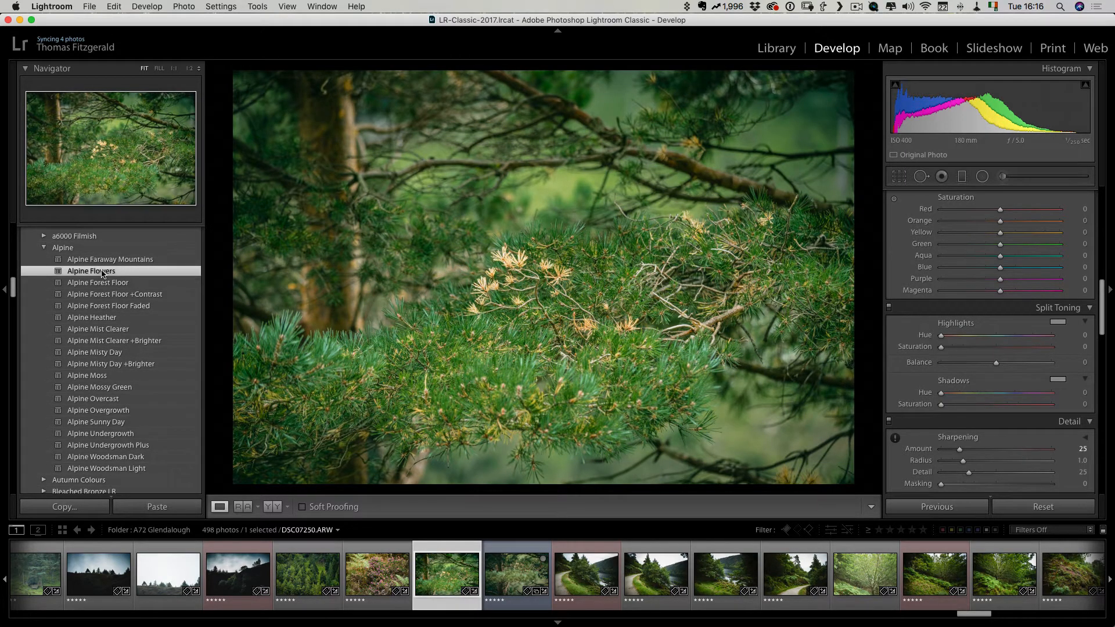
left_click(110, 296)
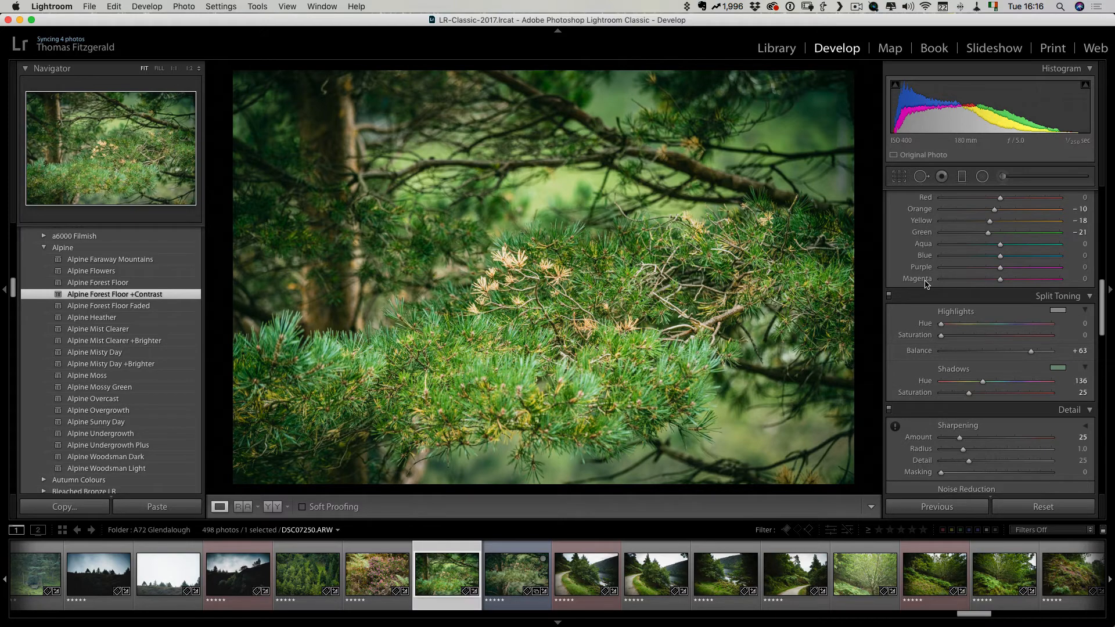
- Apply the Alpine Flowers profile from the Profile Browser's Alpine Profiles group on top of the preset and reduce its amount to 59
scroll(925, 282, "up", 15)
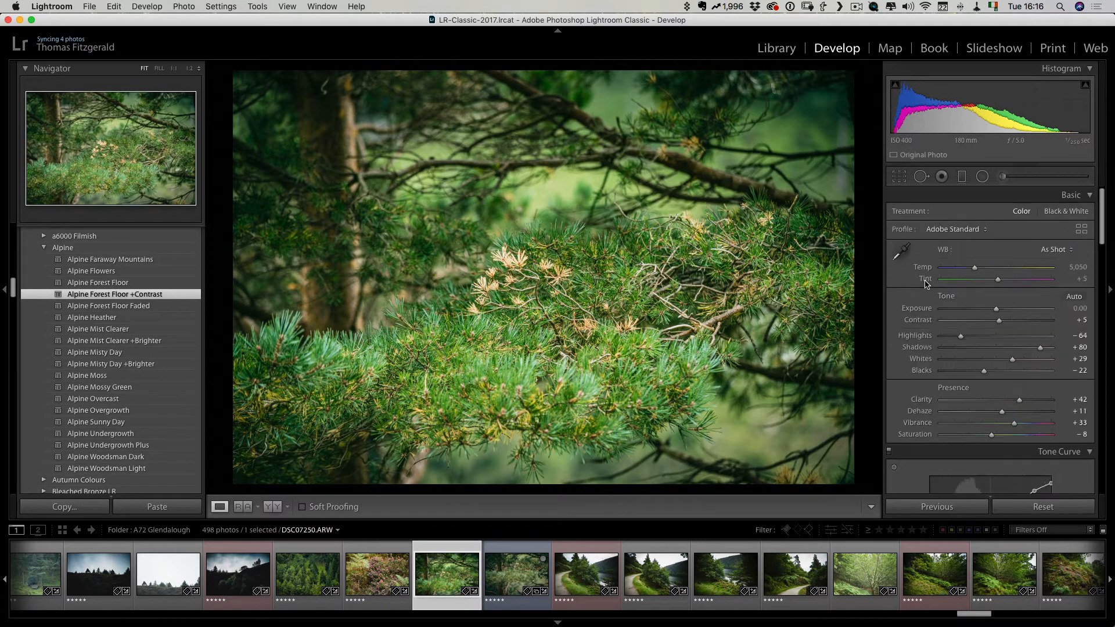
left_click(1082, 231)
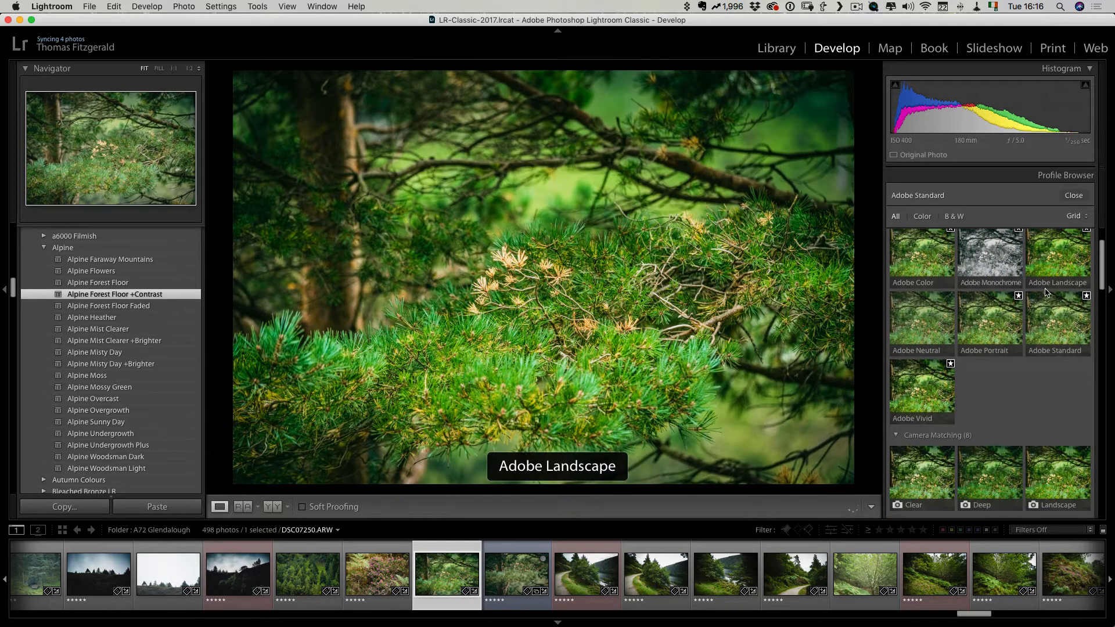
scroll(1045, 293, "down", 5)
scroll(1045, 294, "down", 10)
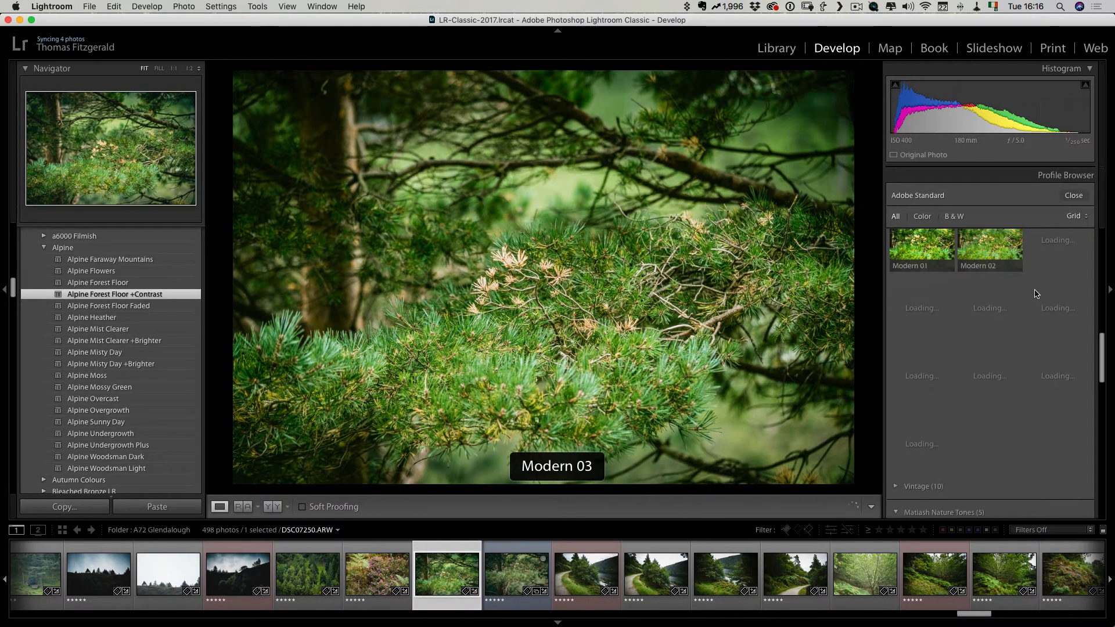
scroll(1037, 293, "down", 10)
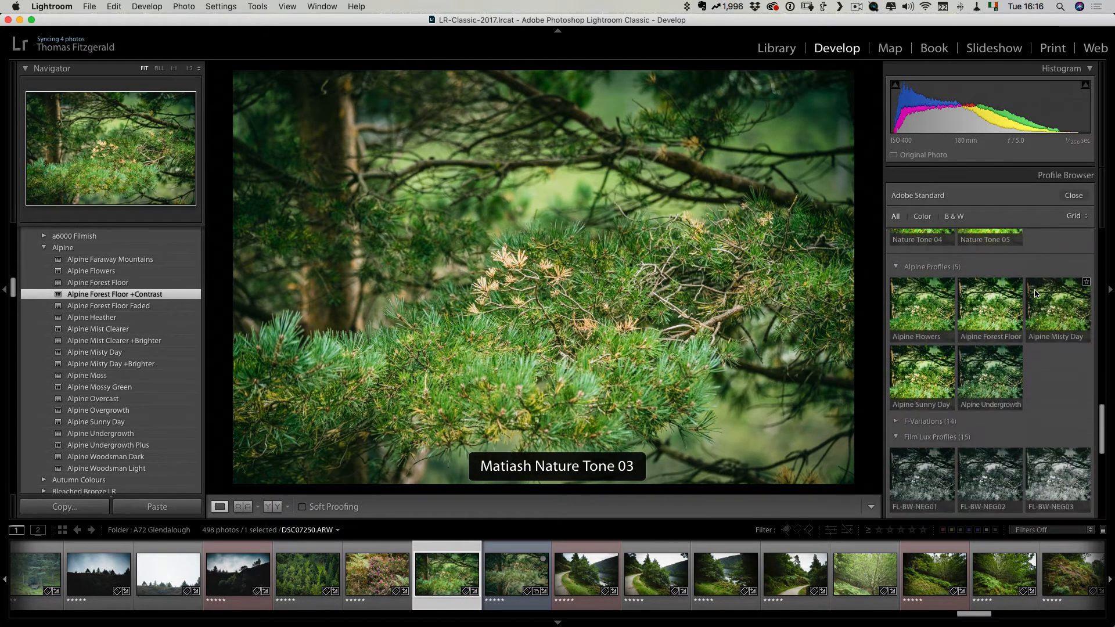
left_click(928, 300)
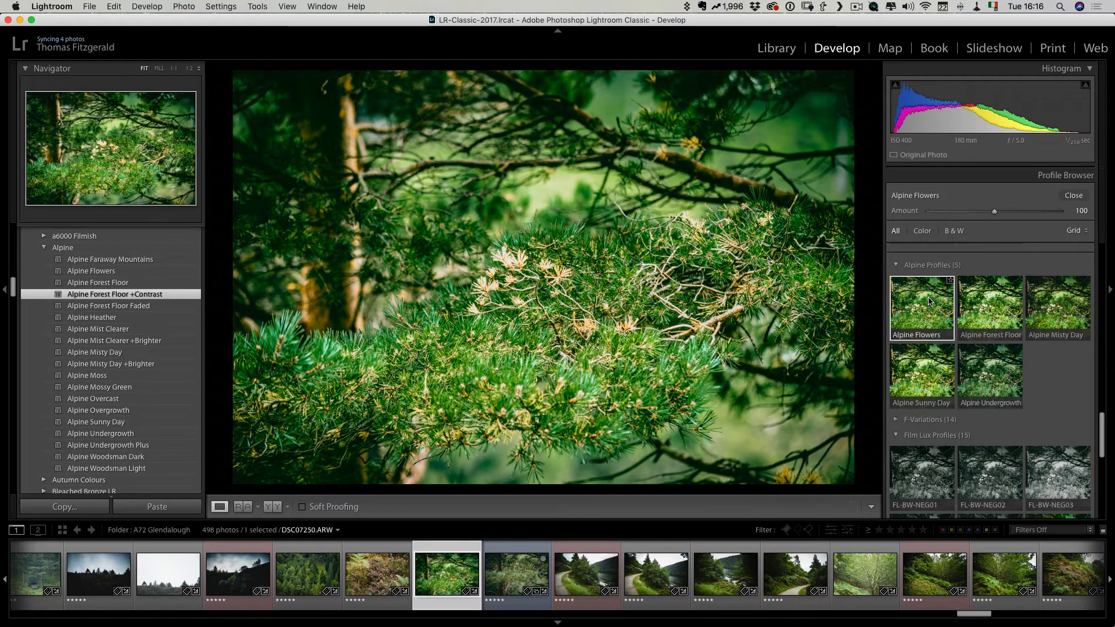
left_click_drag(995, 212, 969, 213)
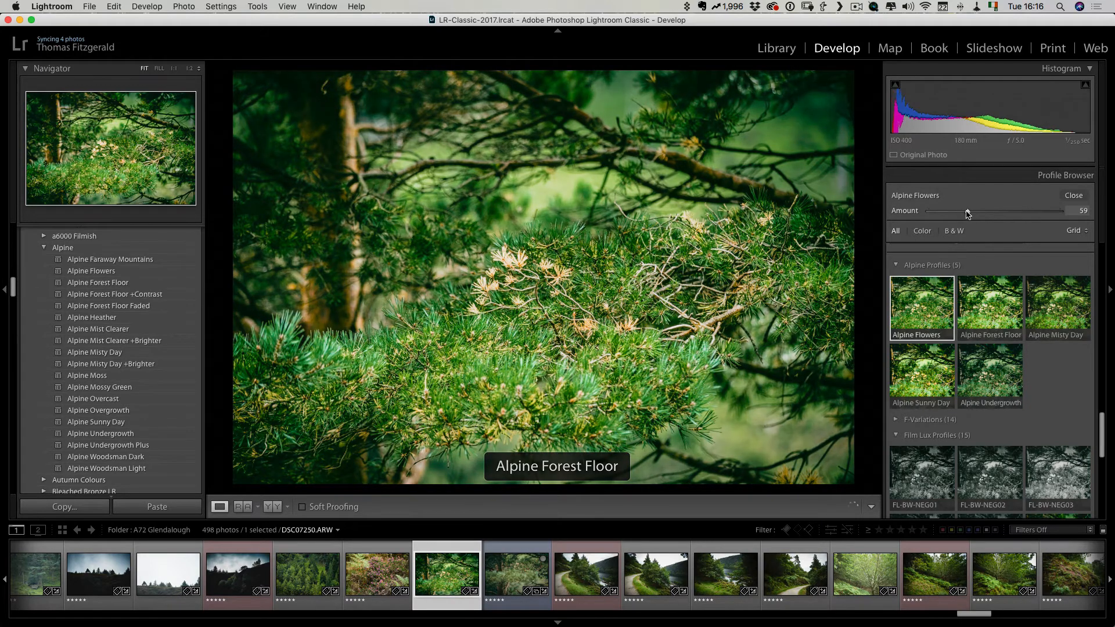
left_click(1074, 196)
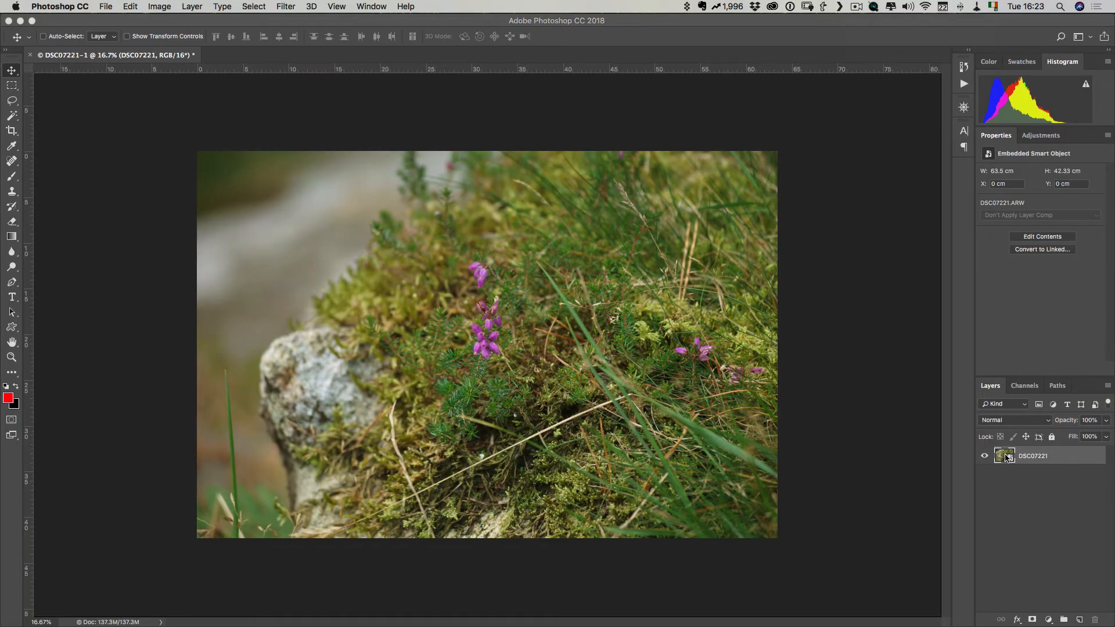
- Switch to Photoshop, open the DSC07221 smart object in Camera Raw and show its presets
left_click(1006, 459)
double_click(1005, 459)
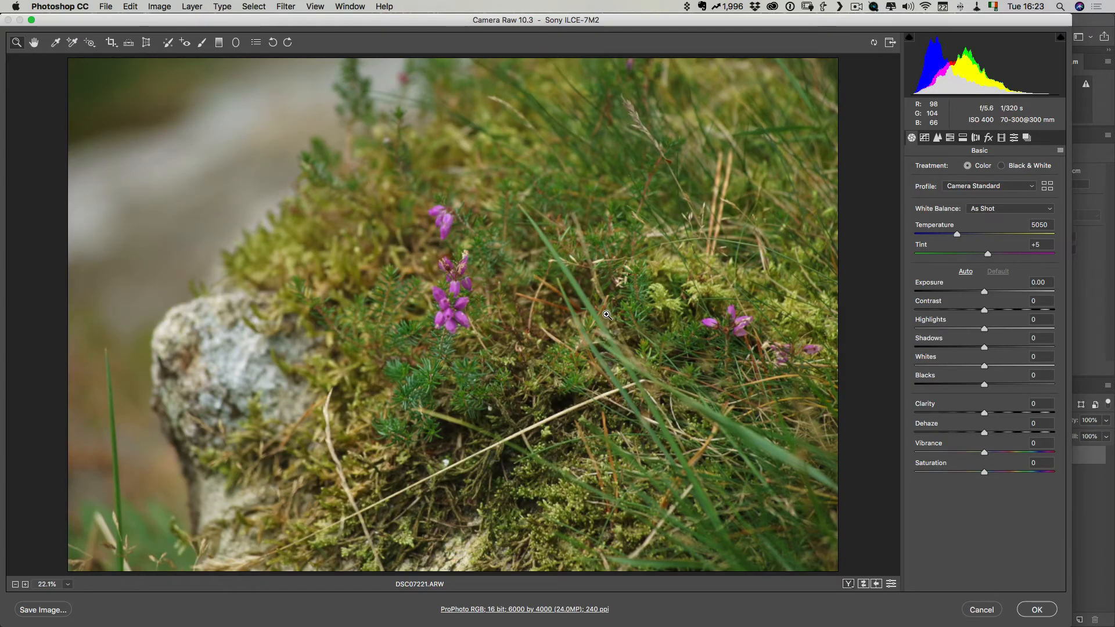
left_click(1013, 138)
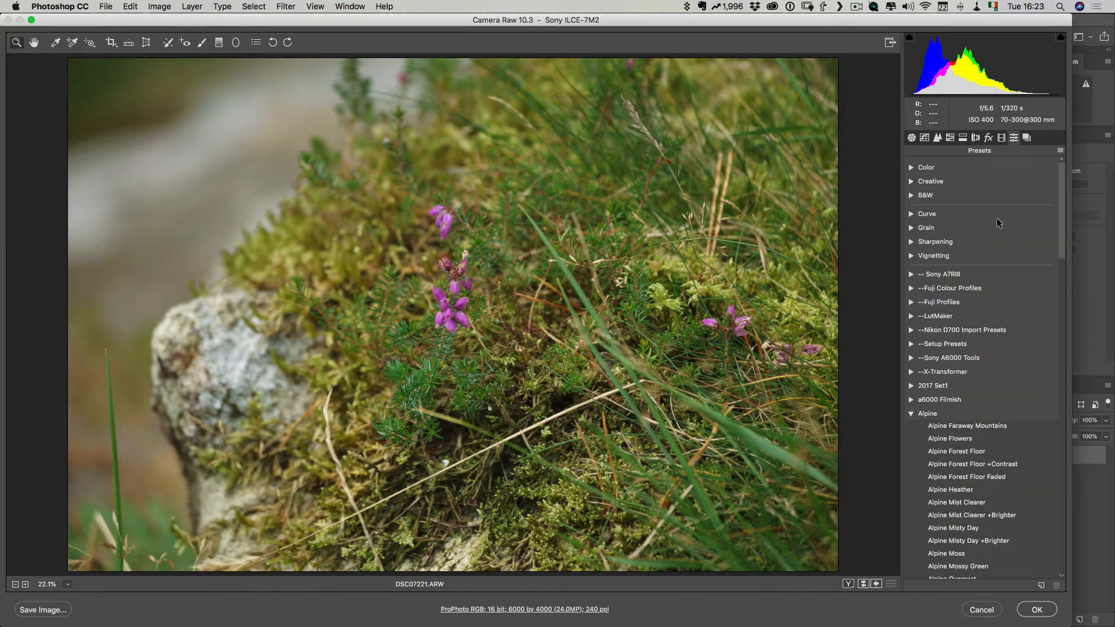
- Apply the Alpine Forest Floor preset to the heather photo and replace it with the Alpine Moss preset
scroll(997, 222, "down", 3)
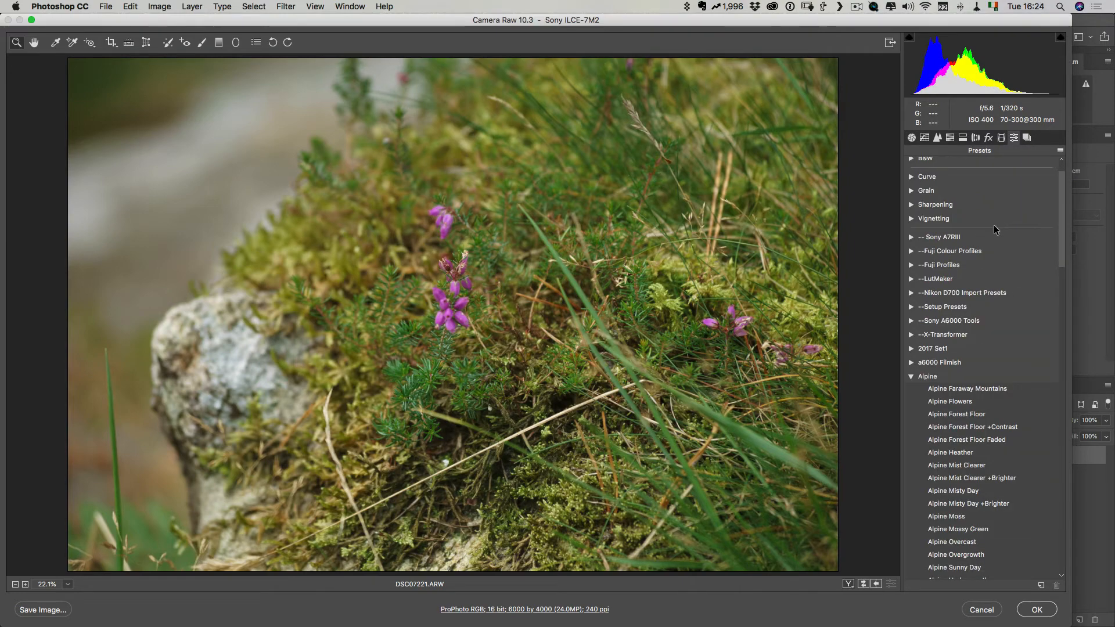
scroll(945, 363, "down", 2)
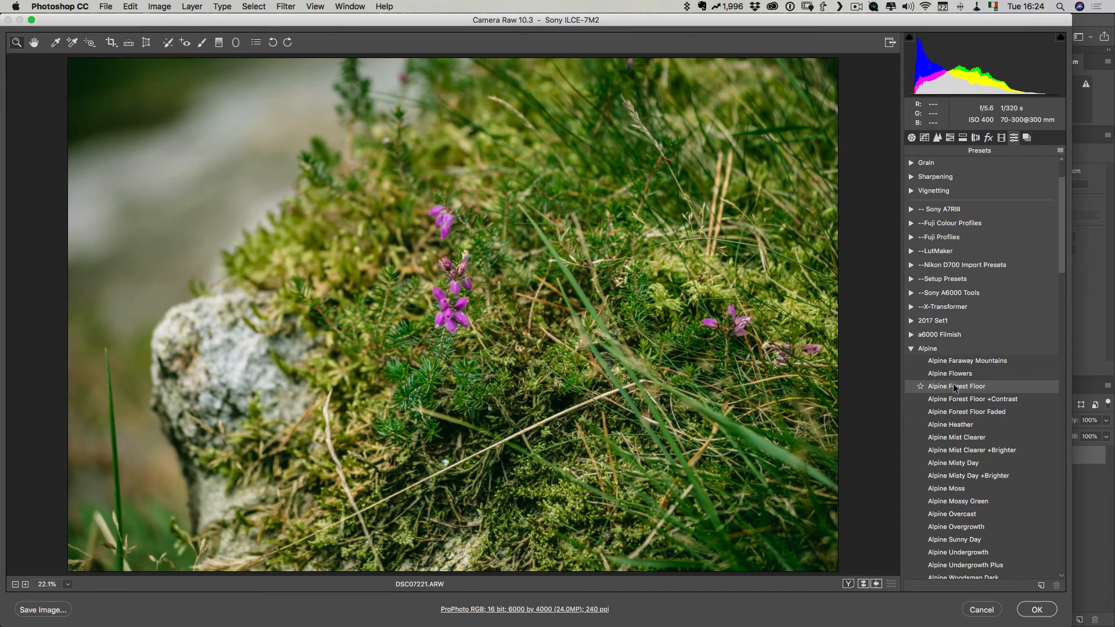
left_click(954, 385)
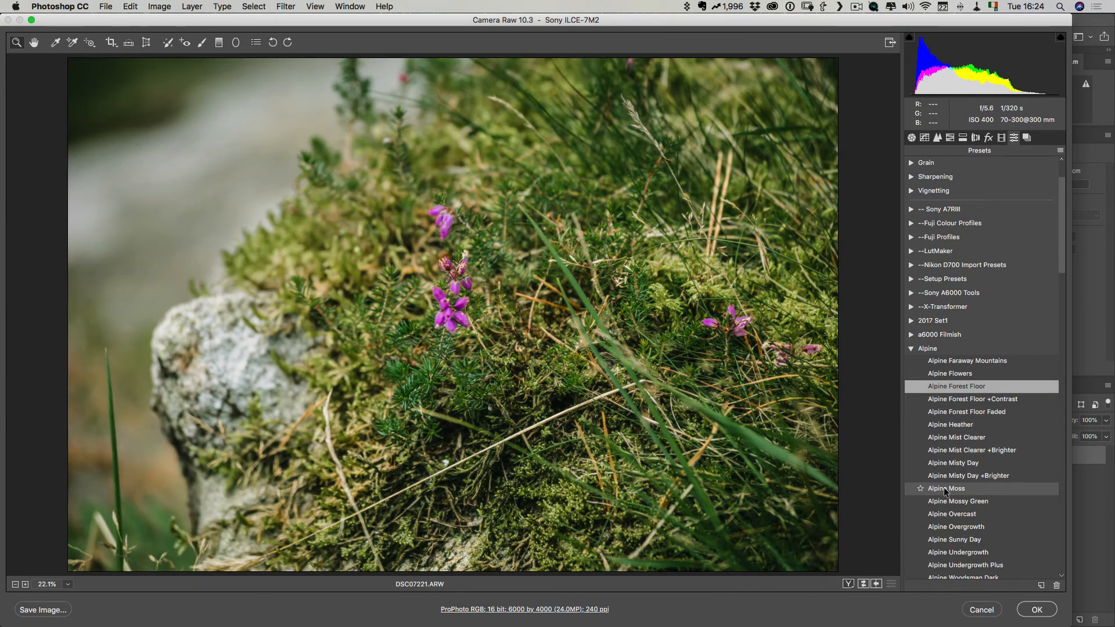
left_click(944, 490)
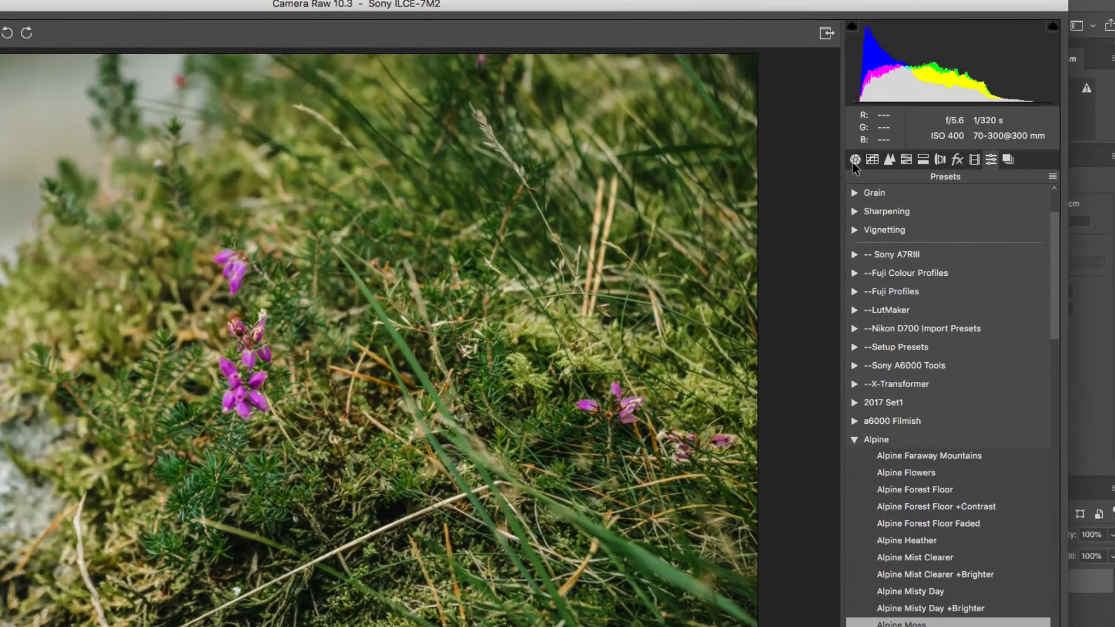
- Apply the Alpine Flowers profile from the Alpine Profiles group at amount 39 and commit the Camera Raw edits to the smart object
left_click(910, 139)
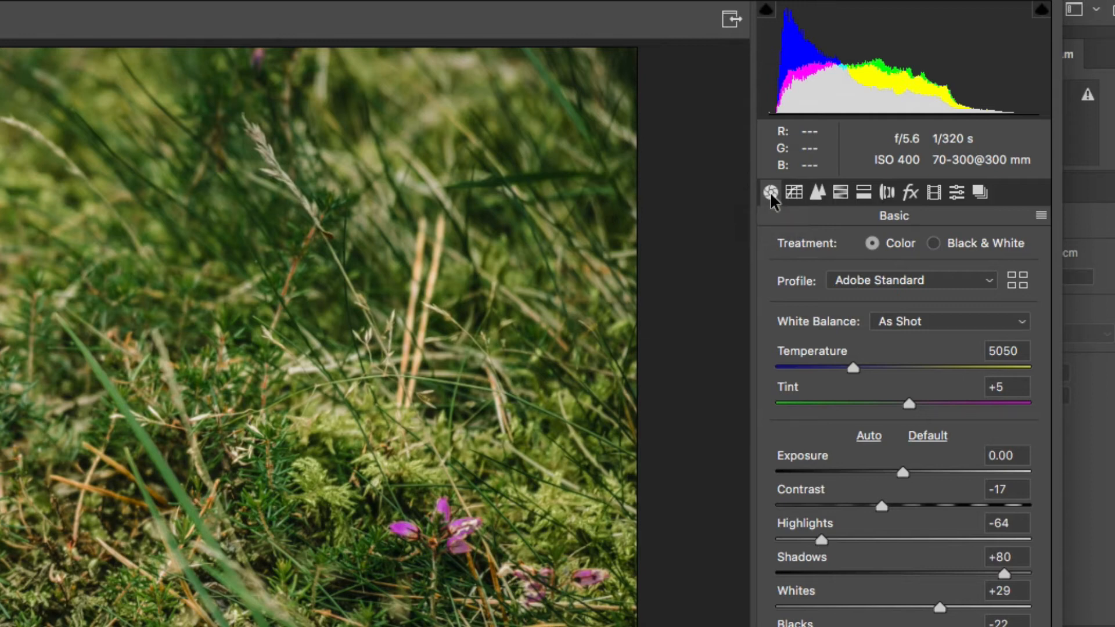
left_click(1020, 281)
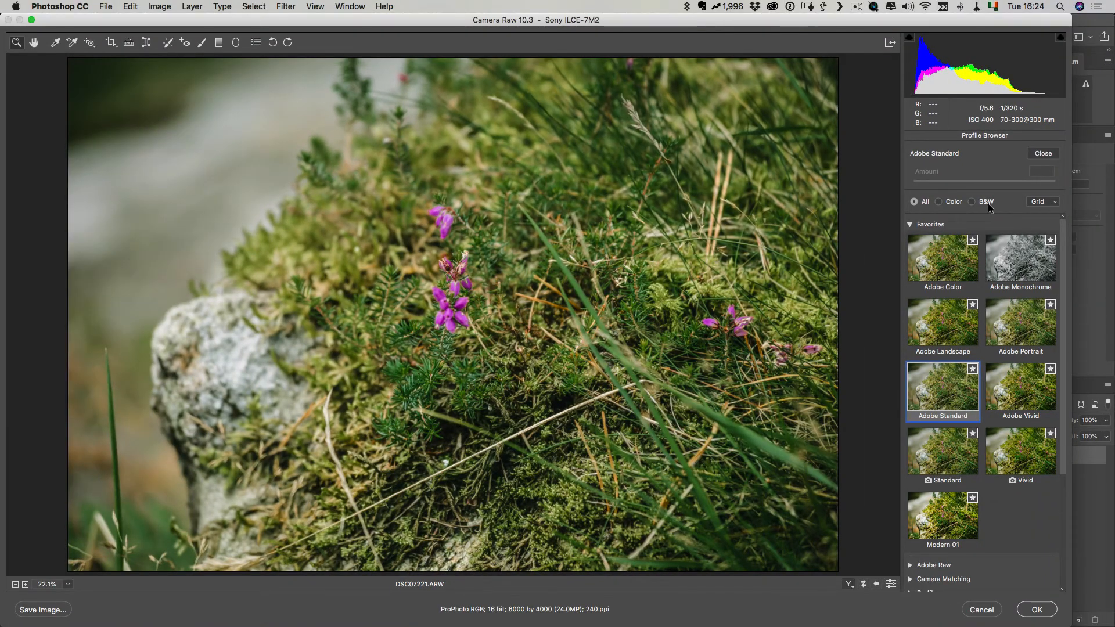
scroll(1011, 372, "down", 5)
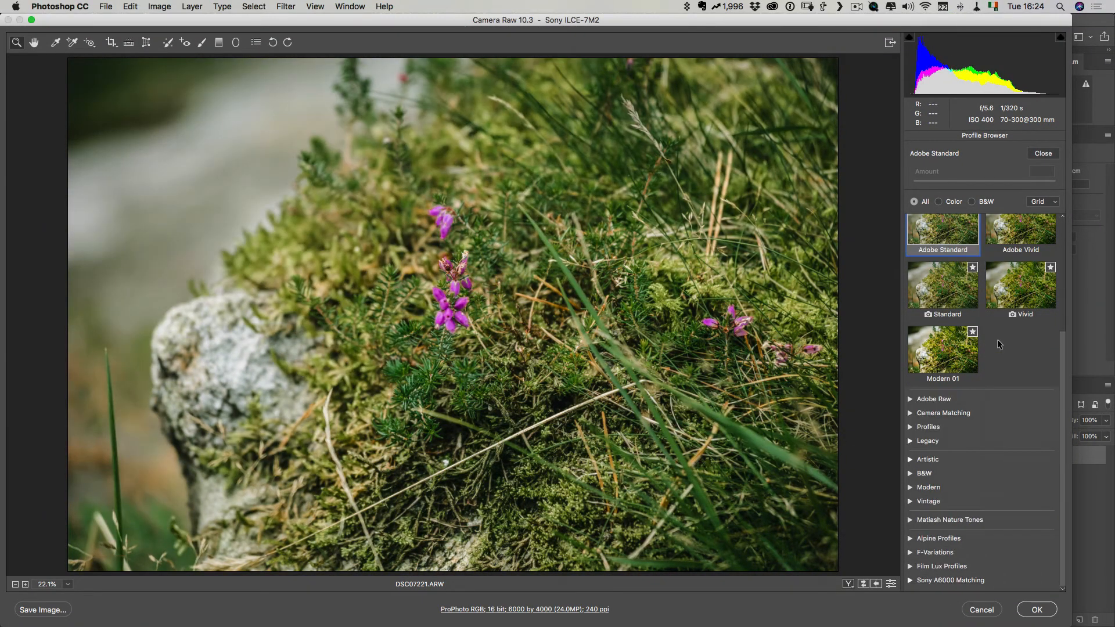
left_click(910, 538)
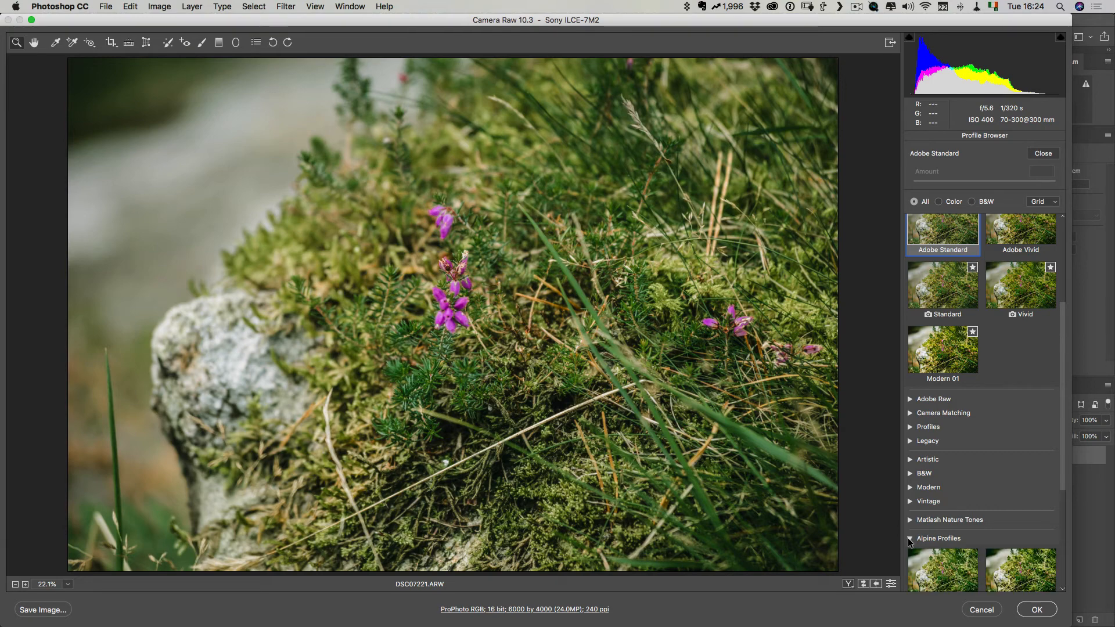
scroll(920, 542, "down", 2)
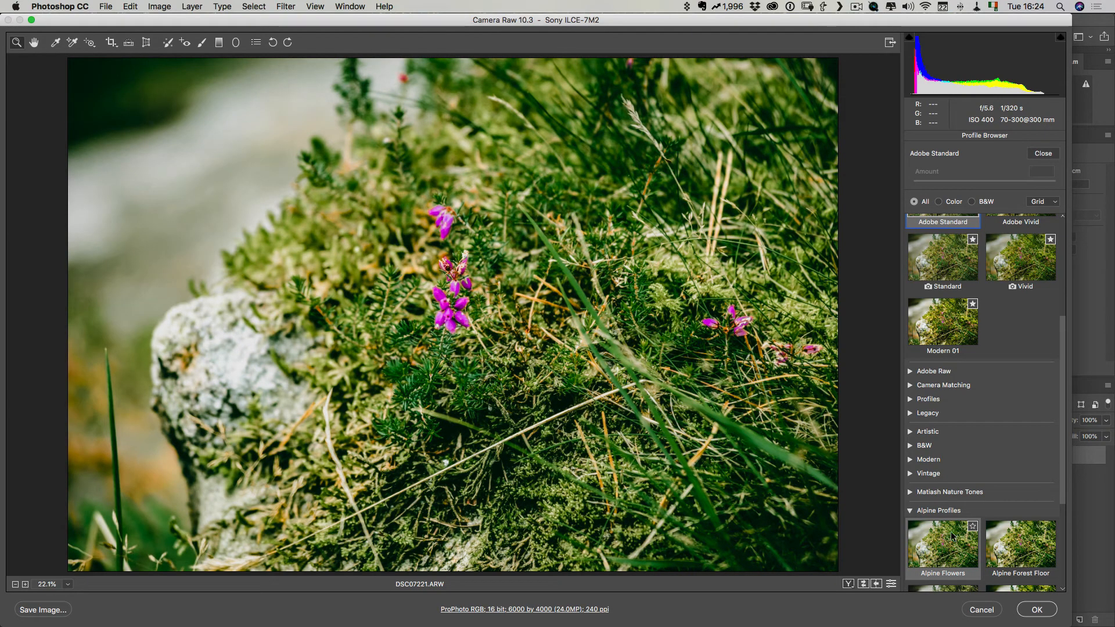
scroll(944, 532, "down", 2)
left_click(953, 530)
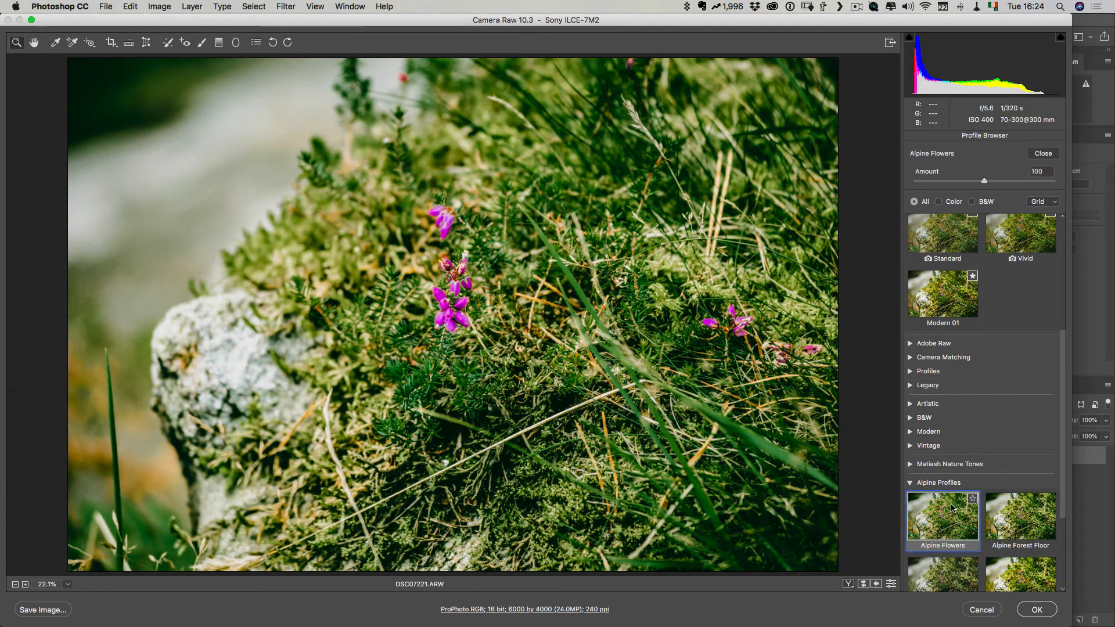
left_click_drag(968, 177, 942, 183)
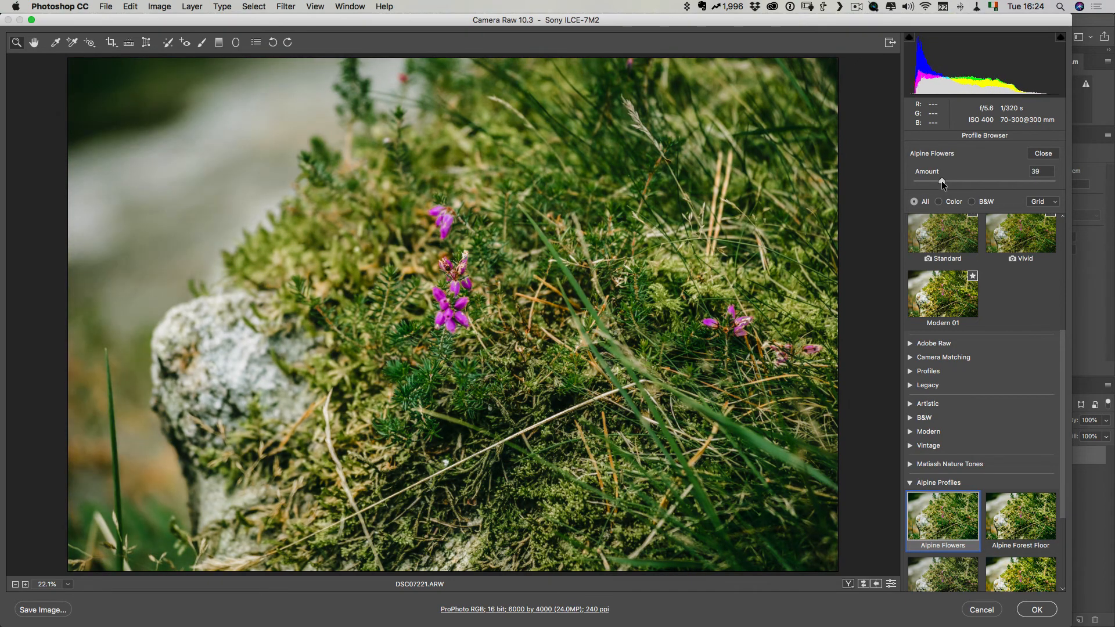
left_click(1050, 155)
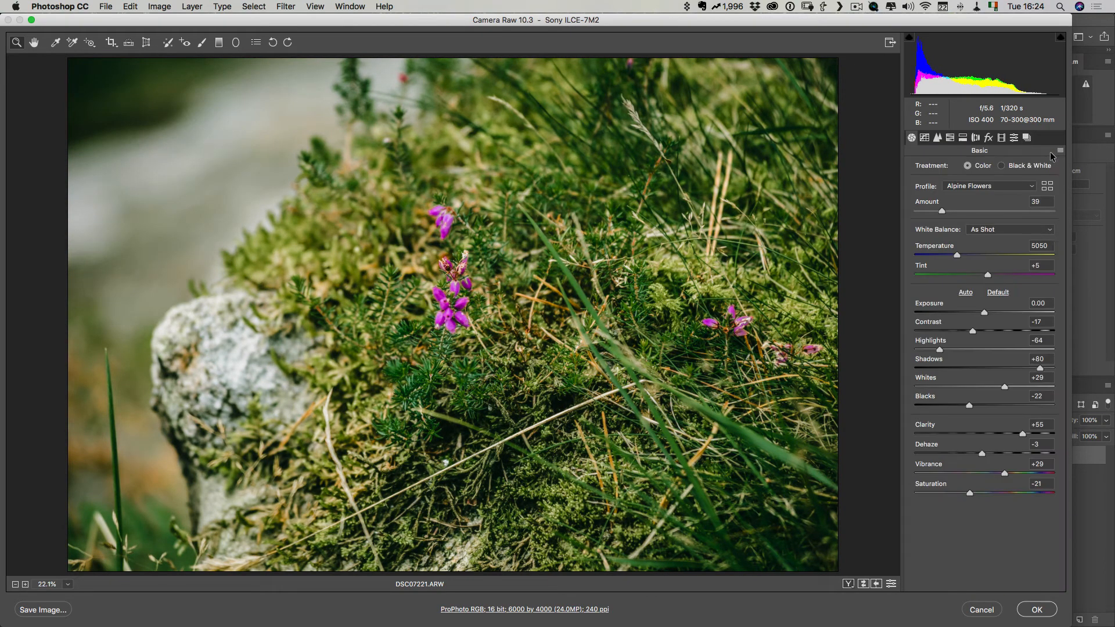
left_click(1037, 610)
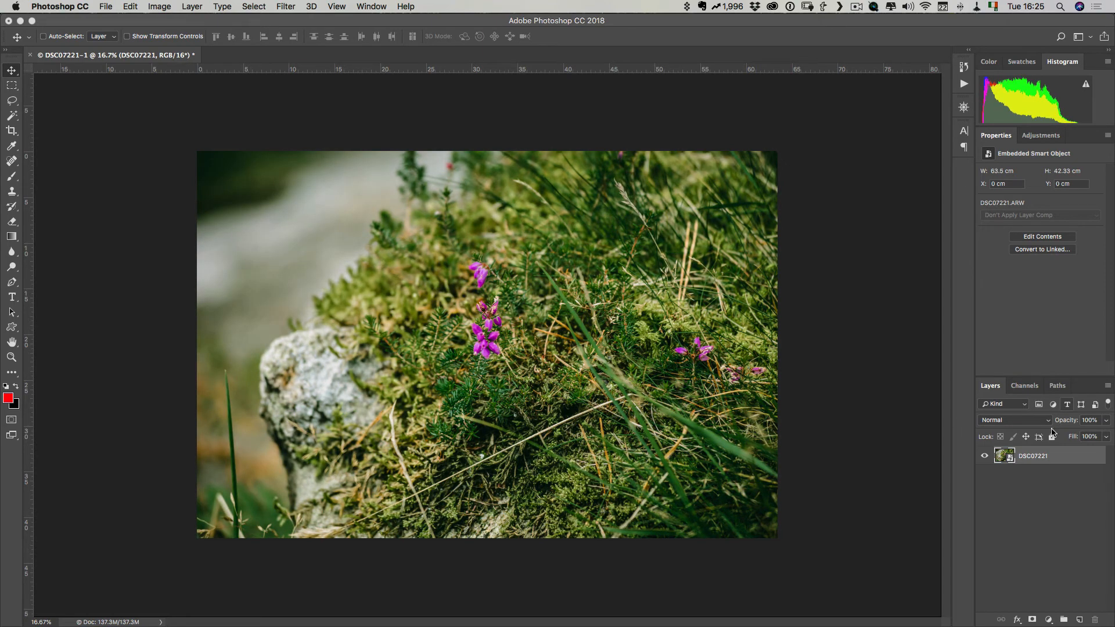
- Compare the Open As Smart Object and Edit Contents history states of the photo, ending on Edit Contents, and collapse the history
left_click(965, 66)
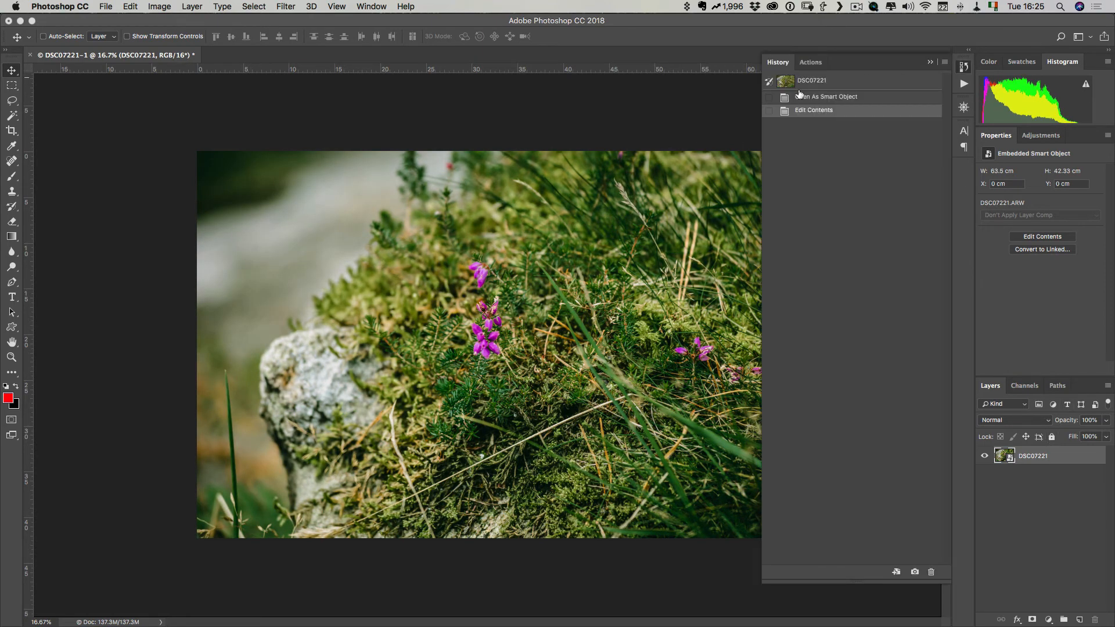
left_click(831, 97)
left_click(831, 114)
left_click(944, 62)
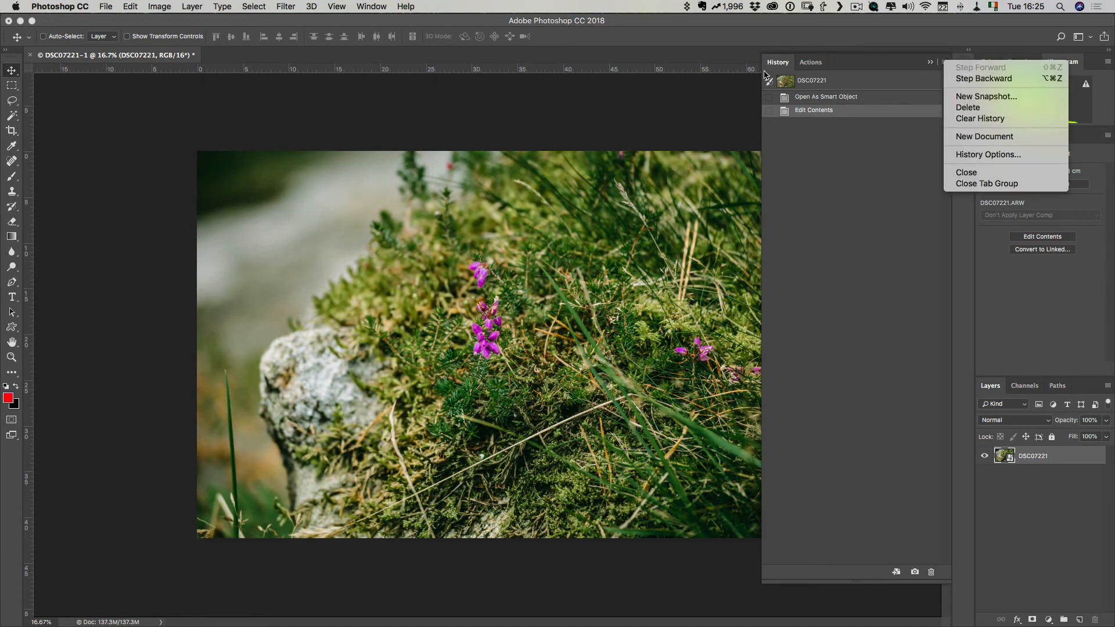
left_click(688, 112)
left_click(930, 62)
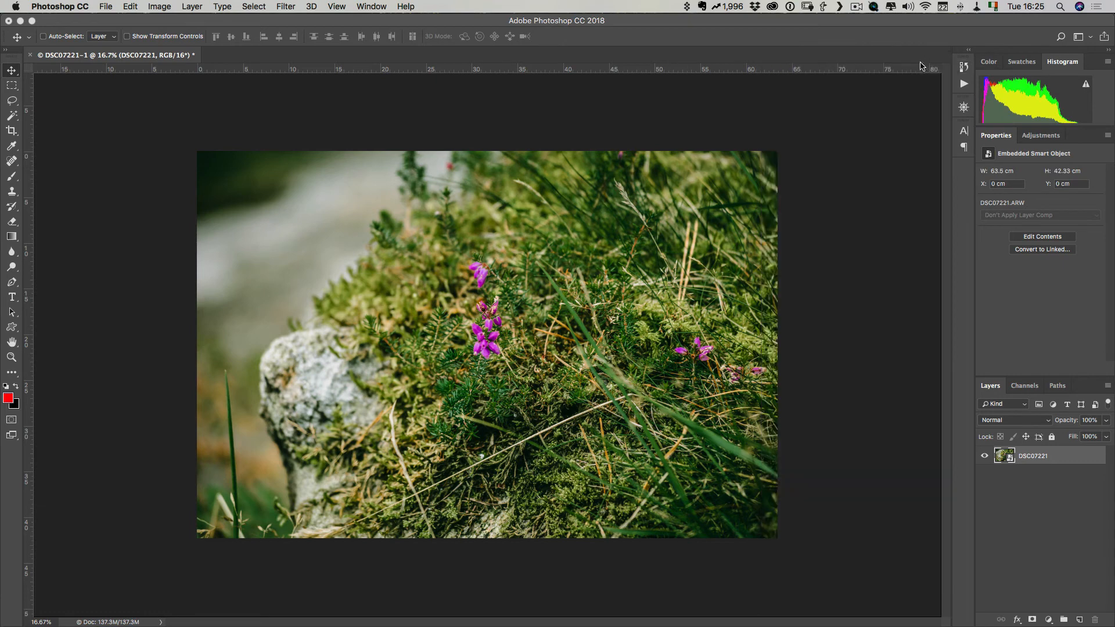